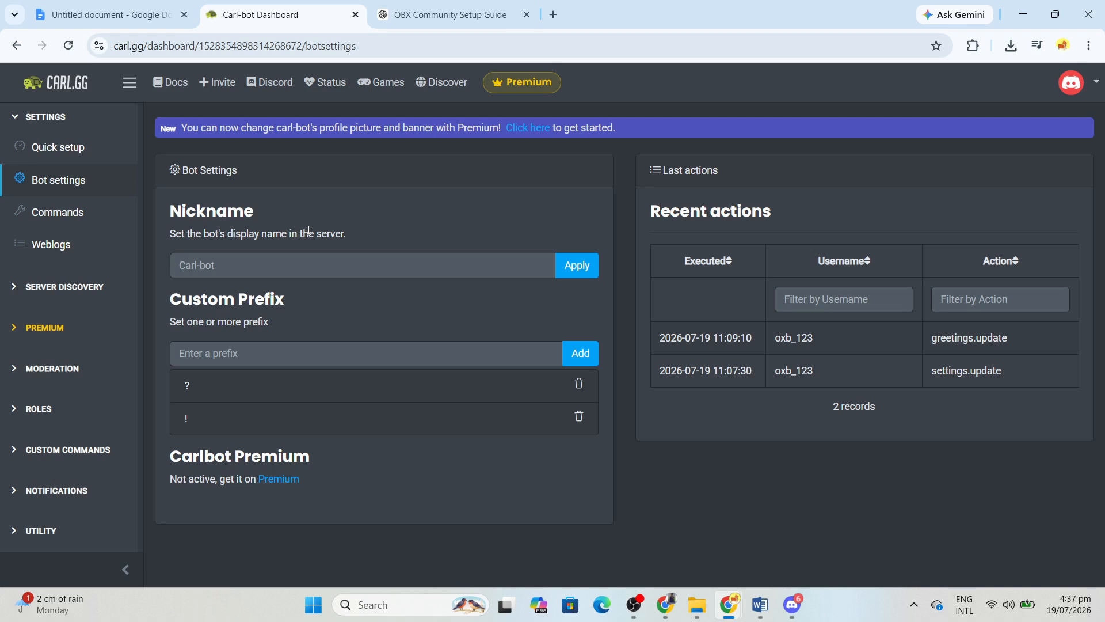
Open the quick setup, skip its onboarding, and view the dashboard's Weblogs audit logs
left_click(85, 158)
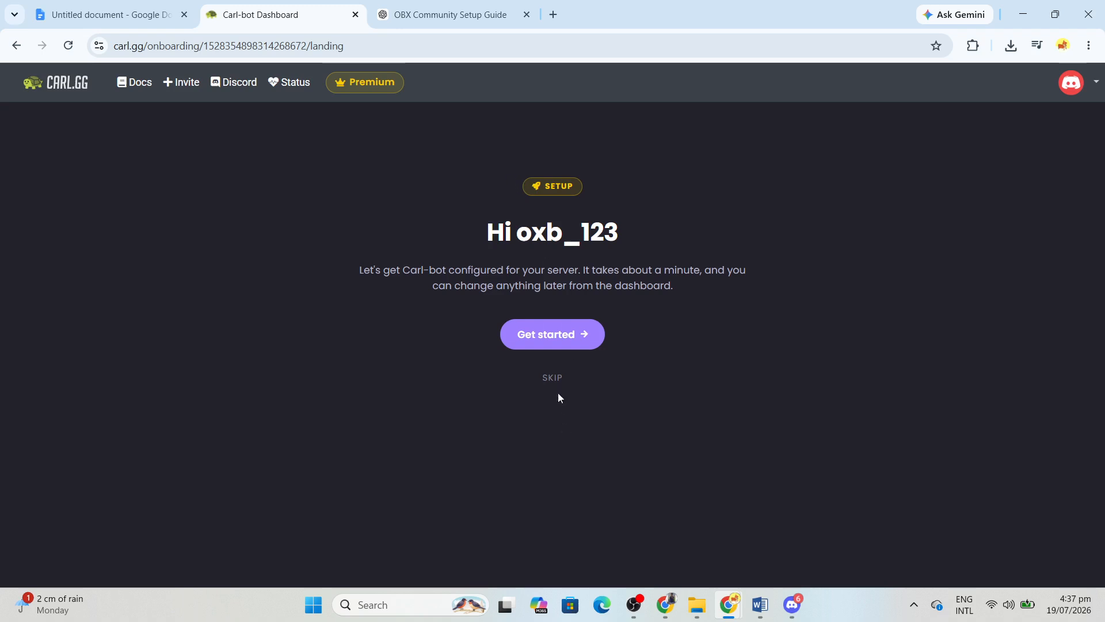
left_click(553, 377)
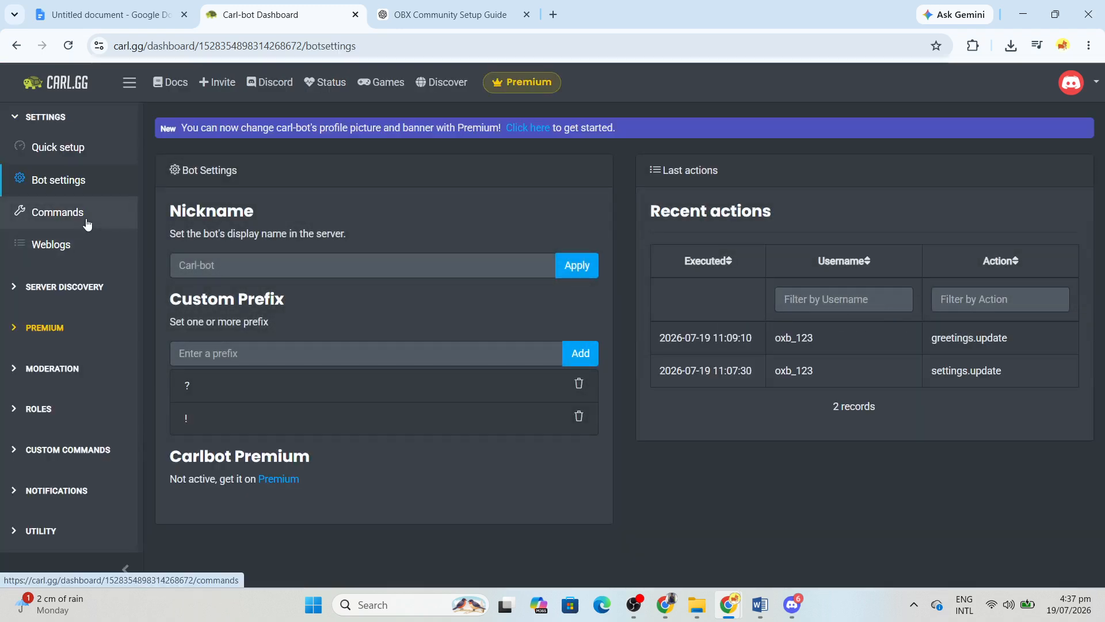
left_click(87, 224)
left_click(64, 248)
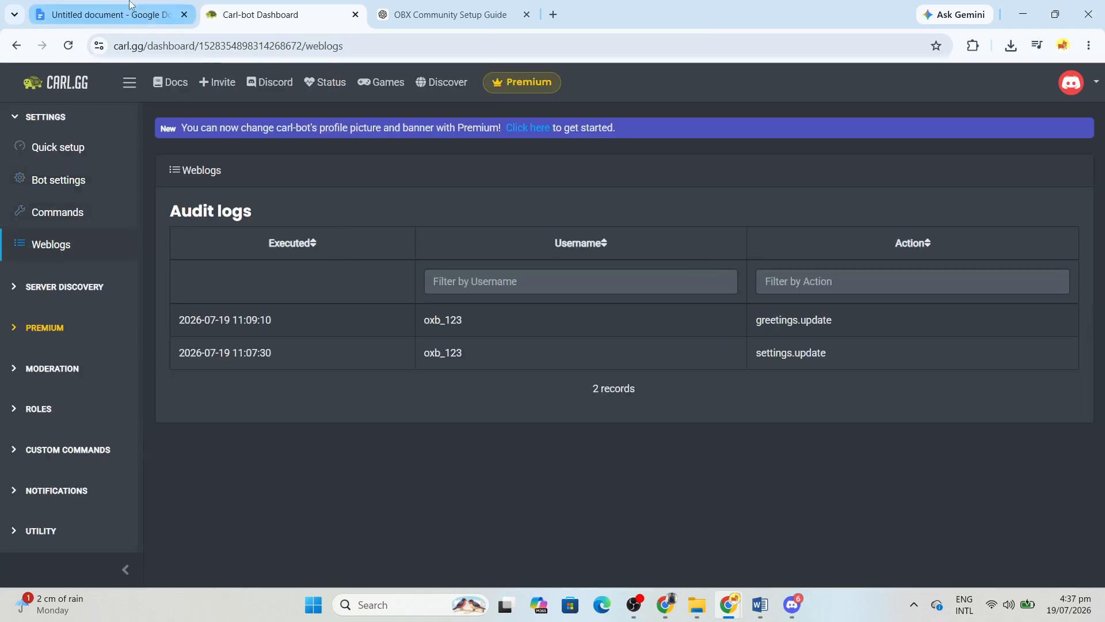
Switch to the Google Docs guide and highlight the Part 1 heading and its opening paragraph about the welcome channel
left_click(130, 5)
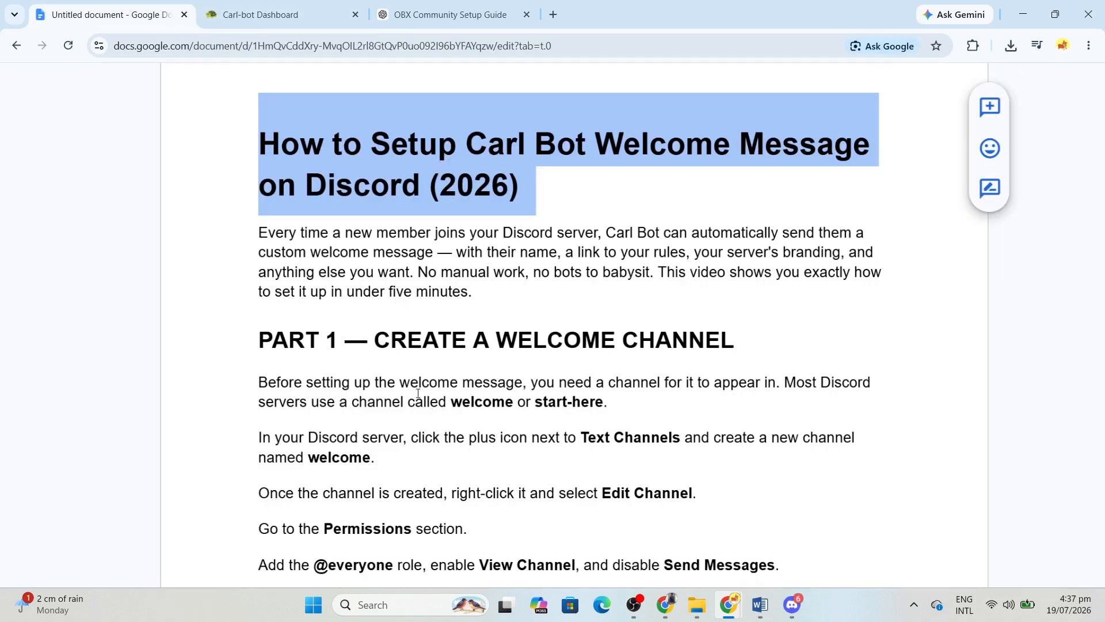
scroll(418, 394, "down", 1)
left_click_drag(259, 268, 755, 253)
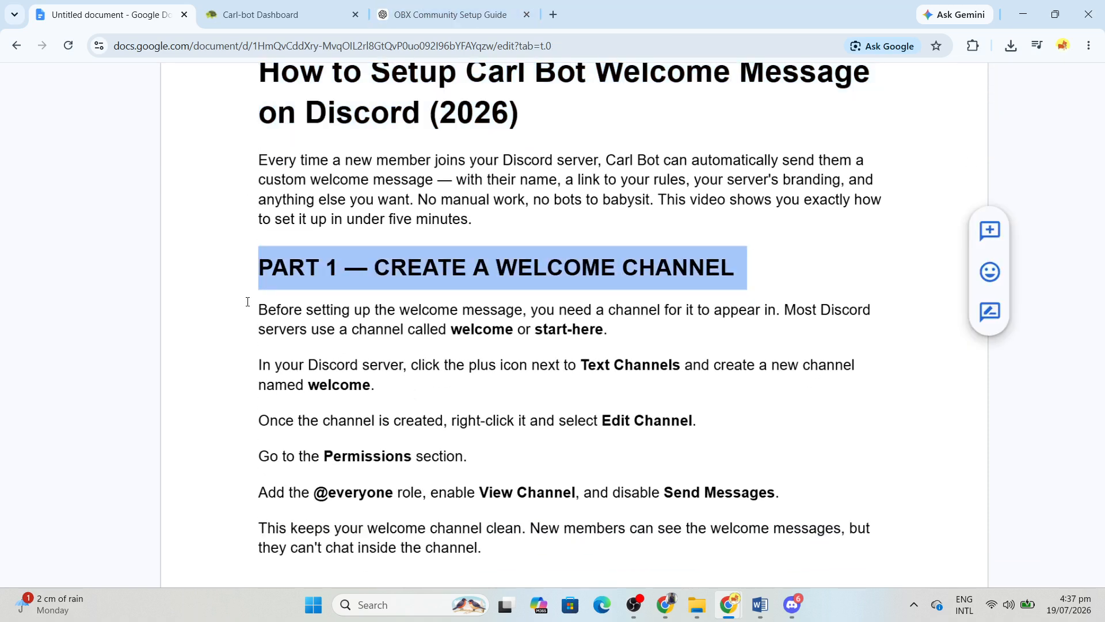
left_click_drag(247, 301, 608, 329)
Switch to the Carl-bot dashboard, view the bot's Discord invite page, and return to the Weblogs page
left_click(260, 15)
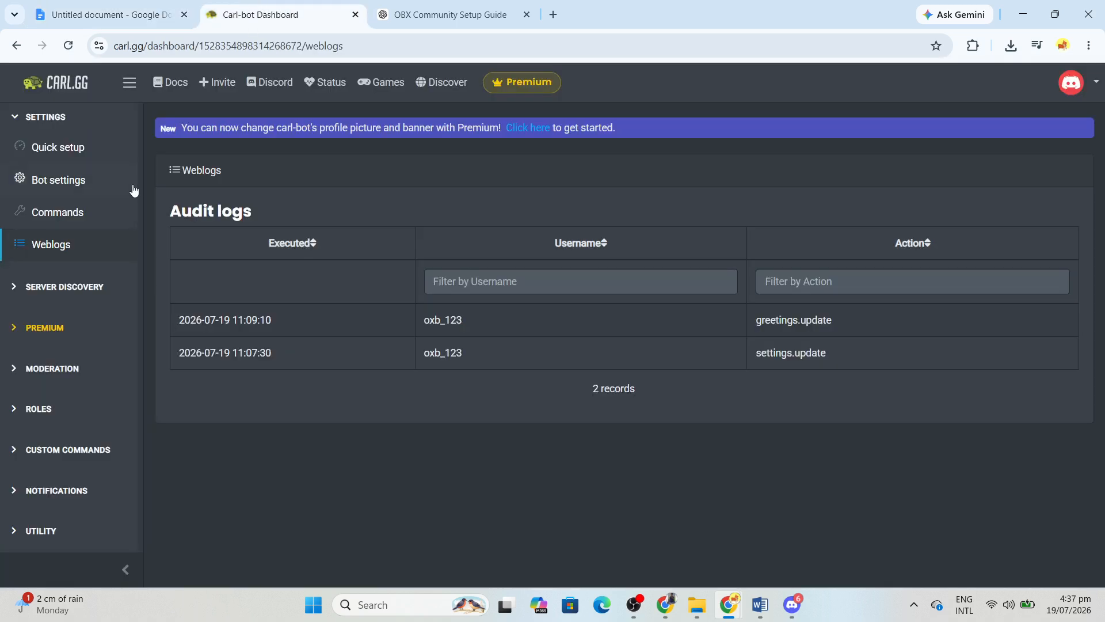
left_click(202, 84)
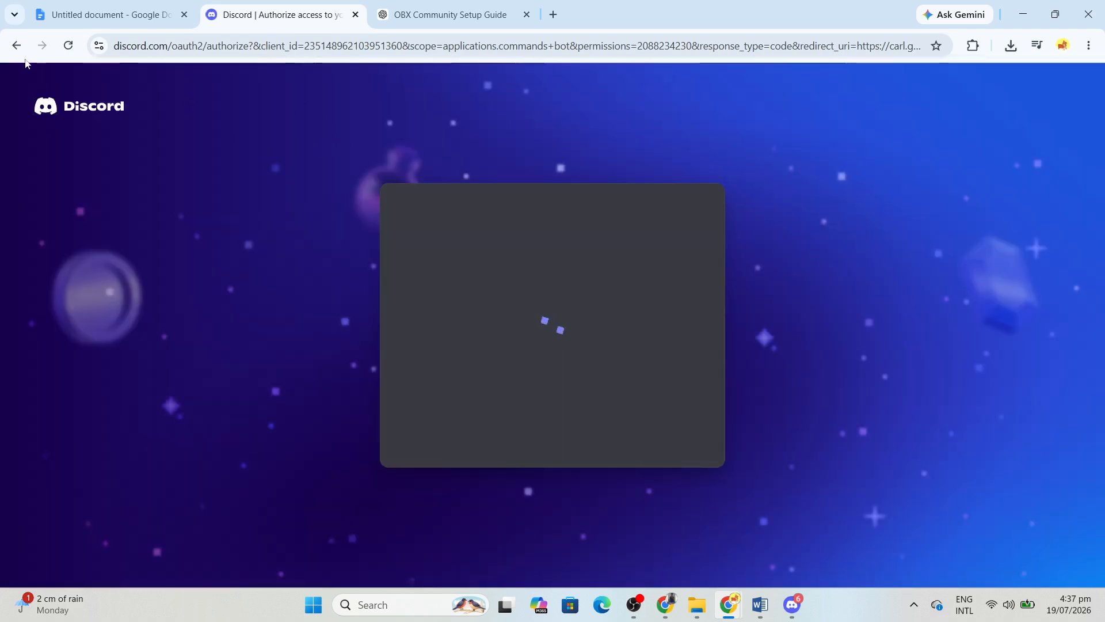
left_click(16, 47)
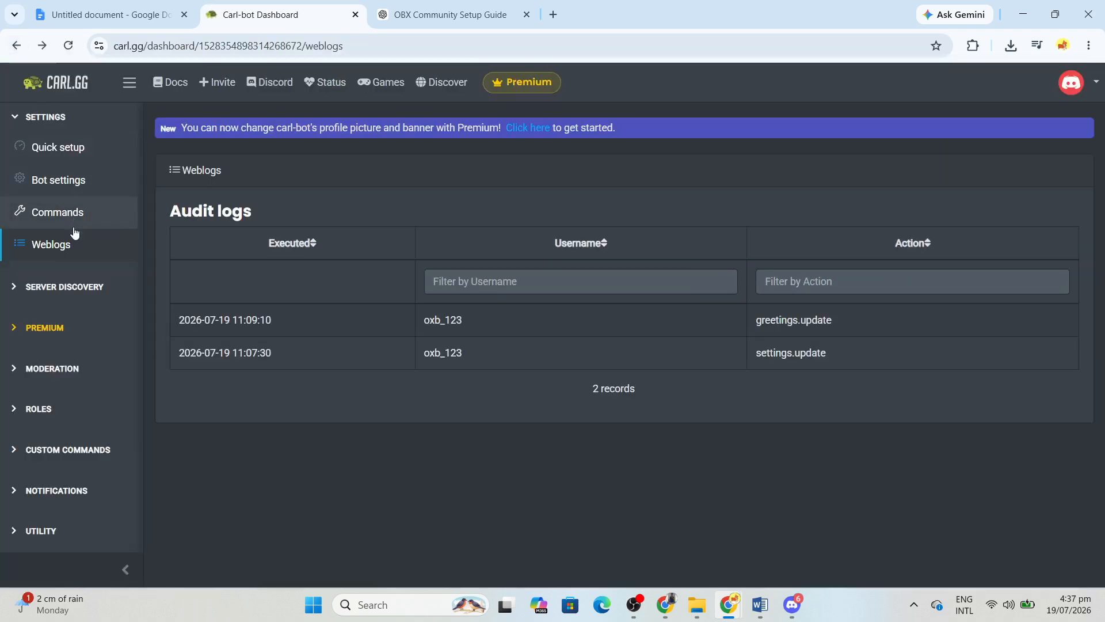
Look through the Roles, Custom Commands and Moderation sections, view the Automod page, and expand the Settings section
left_click(58, 409)
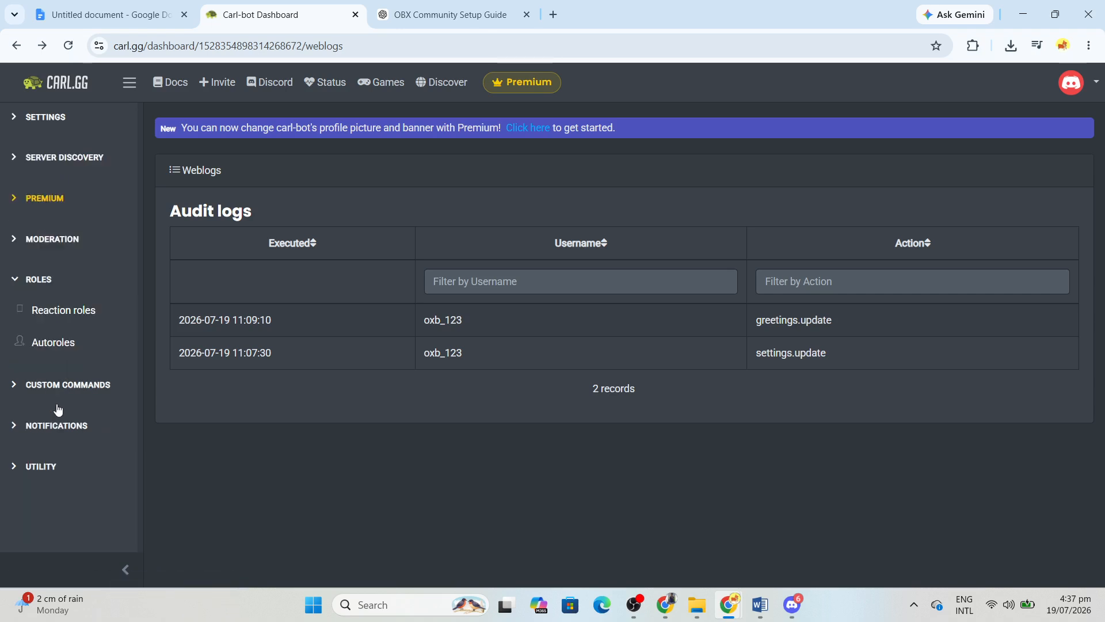
left_click(34, 387)
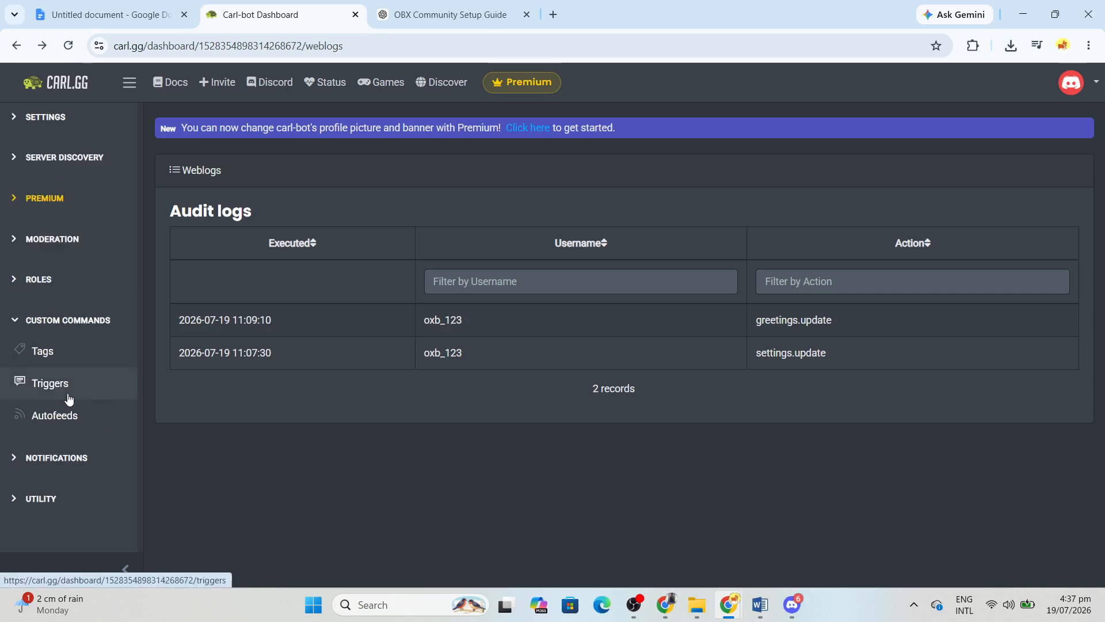
left_click(66, 285)
left_click(62, 249)
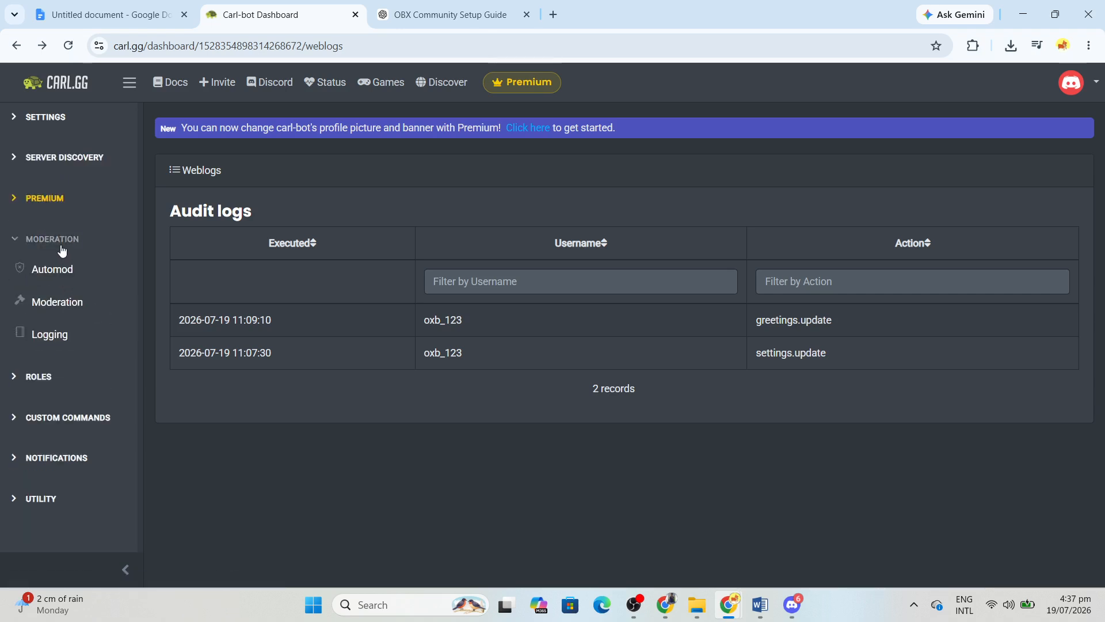
left_click(55, 281)
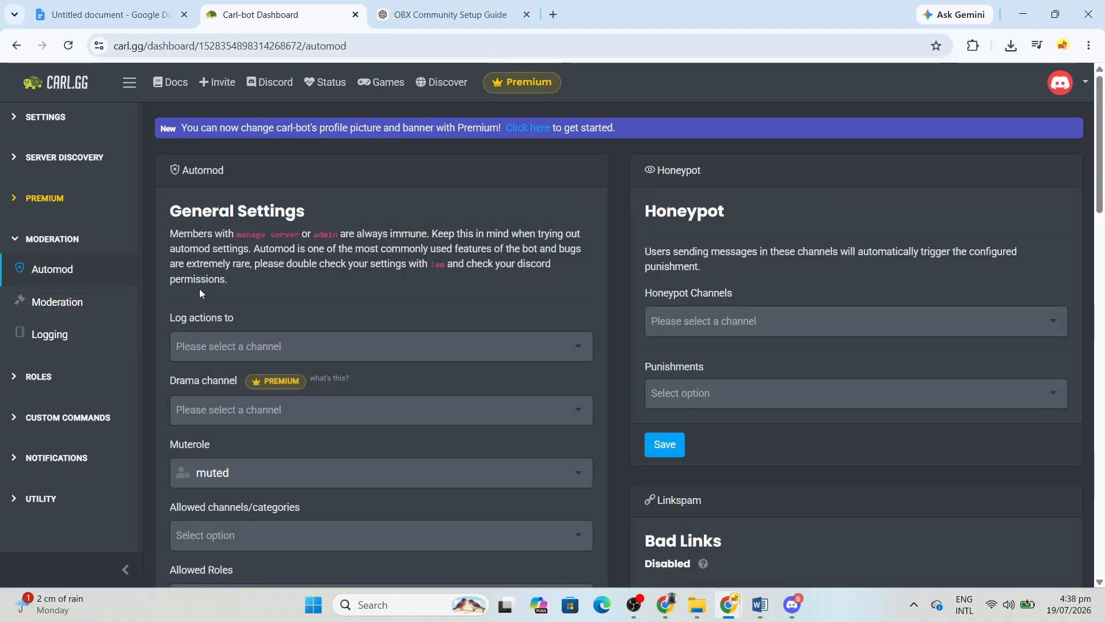
left_click(63, 120)
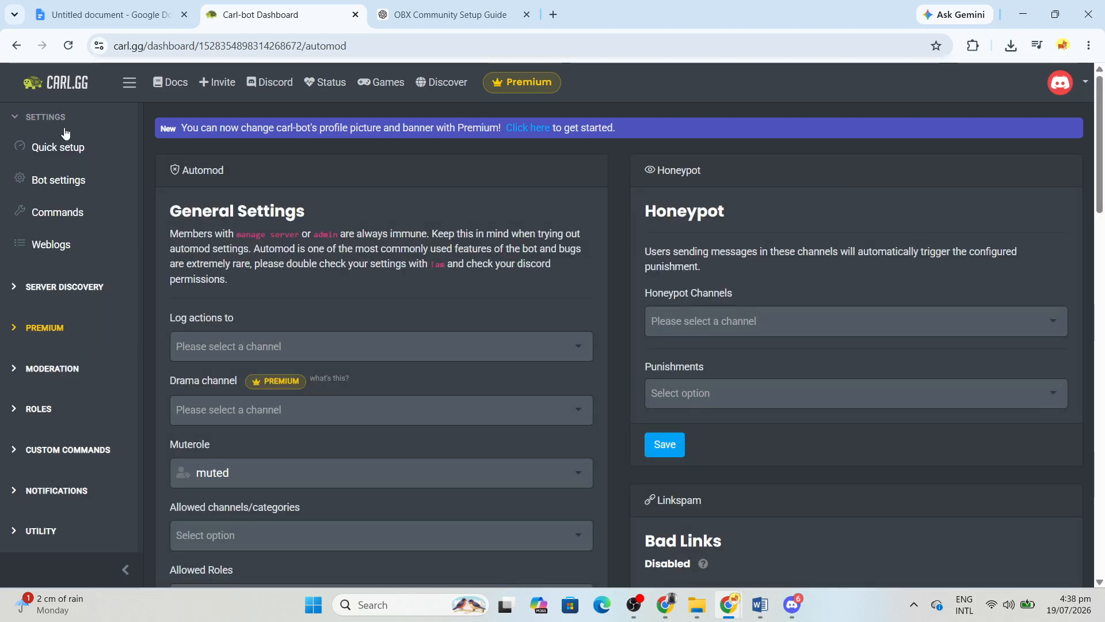
Check the Part 1 channel instructions in the Google Docs guide and highlight the Carl-bot dashboard's web address
left_click(135, 4)
scroll(351, 273, "down", 3)
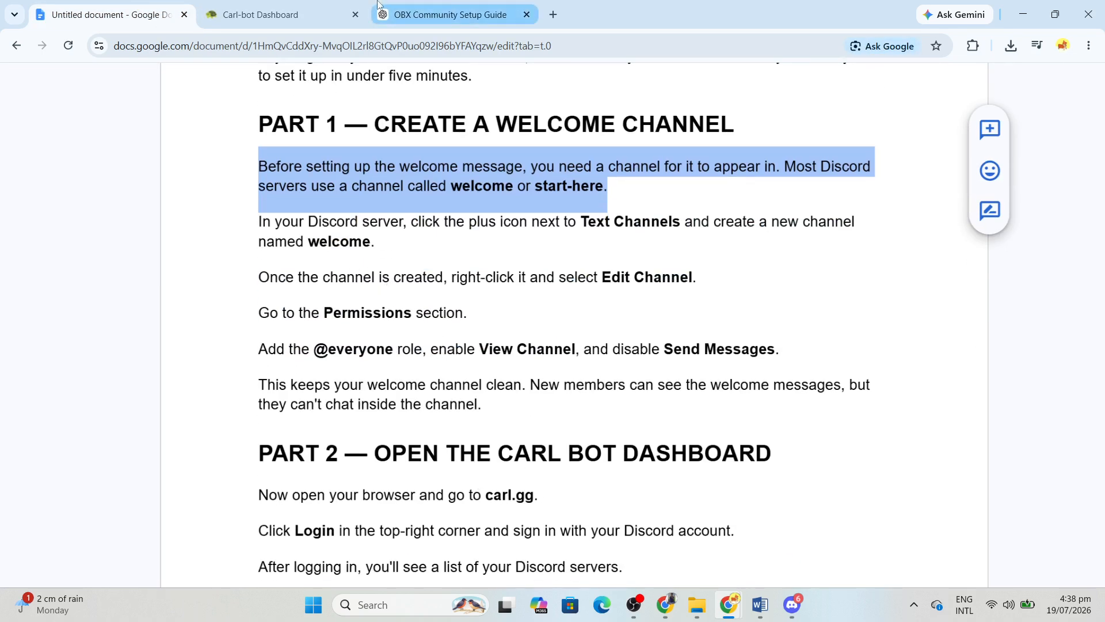
left_click(261, 14)
left_click_drag(346, 46, 113, 46)
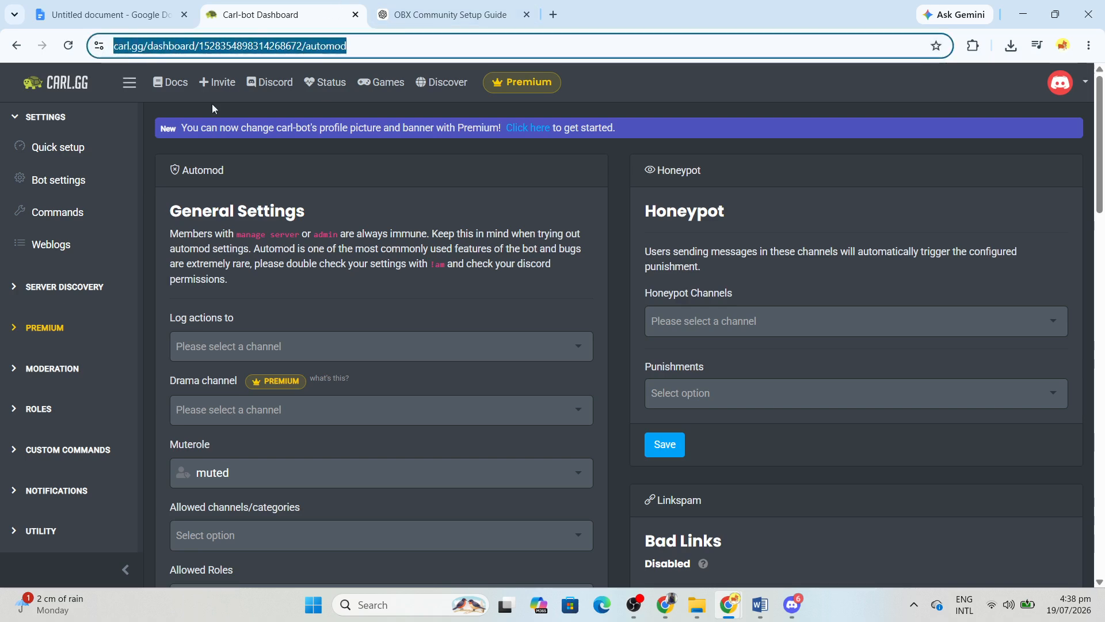
Switch to the Google Docs guide and insert a page break before the "PART 3 — SETTING UP THE WELCOME MESSAGE" heading
left_click(166, 5)
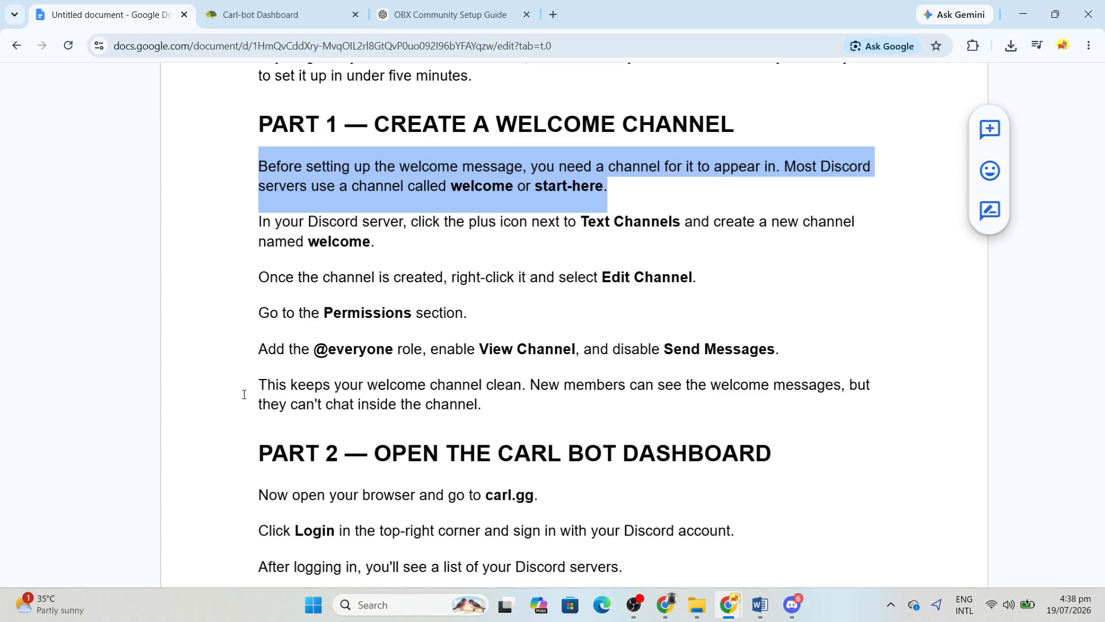
scroll(294, 401, "down", 1)
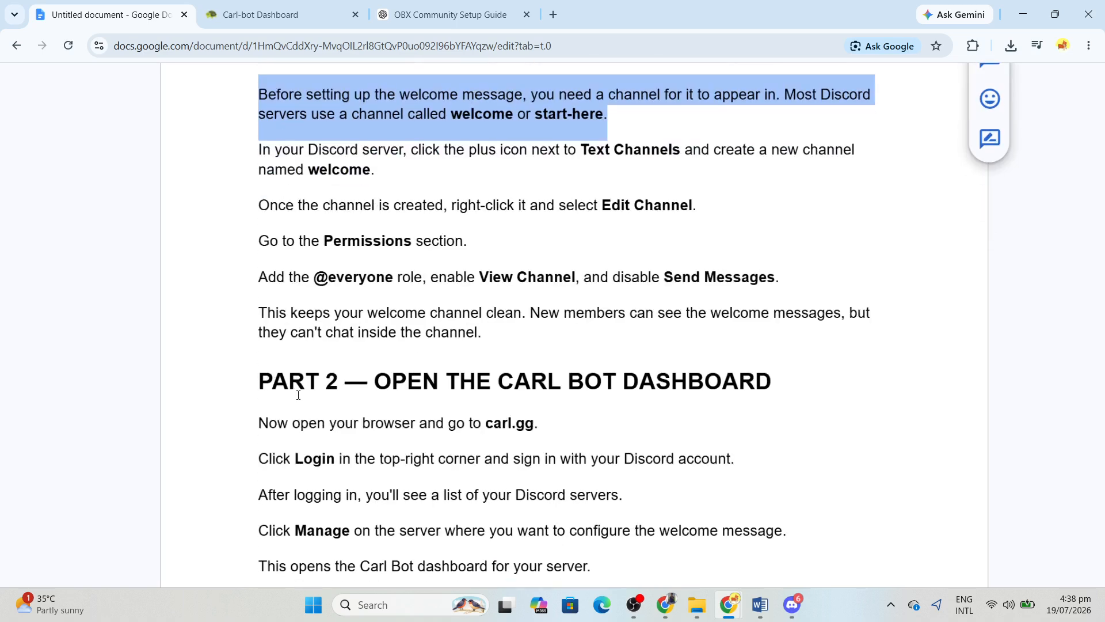
scroll(298, 395, "down", 5)
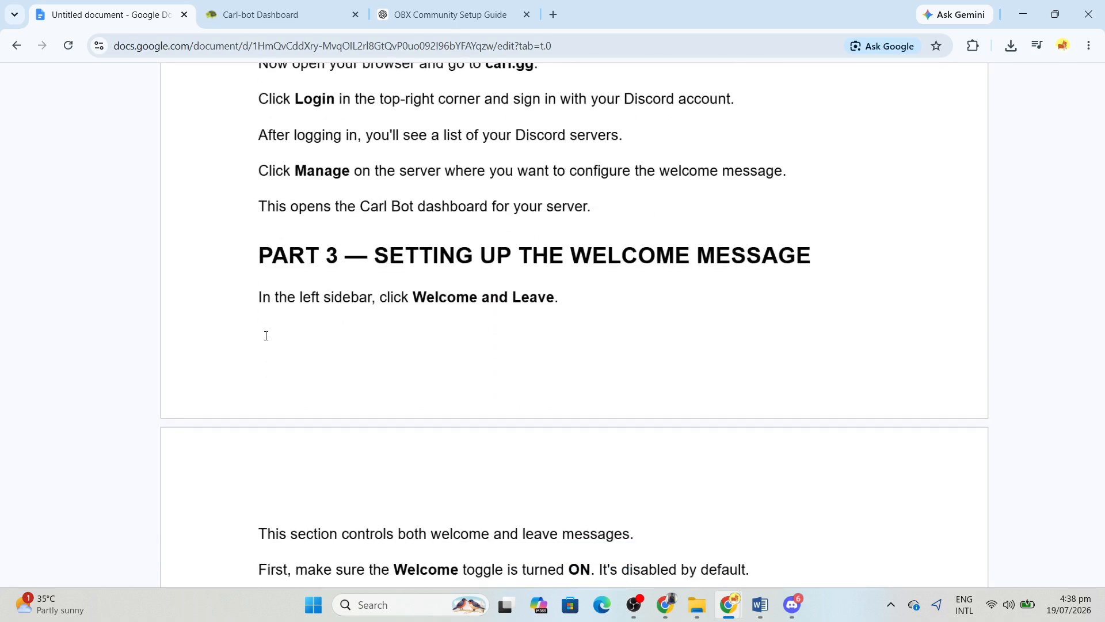
left_click(247, 249)
key("ctrl+Return")
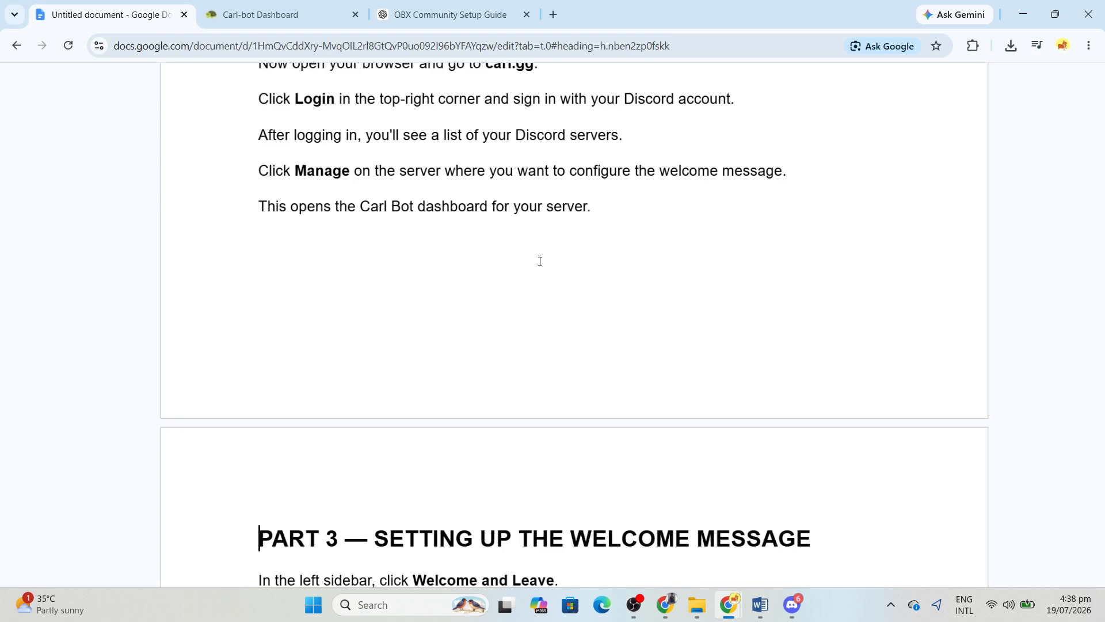
Highlight the Part 3 heading and the lines on selecting the welcome channel and replacing the default message
scroll(541, 261, "down", 3)
scroll(530, 259, "down", 2)
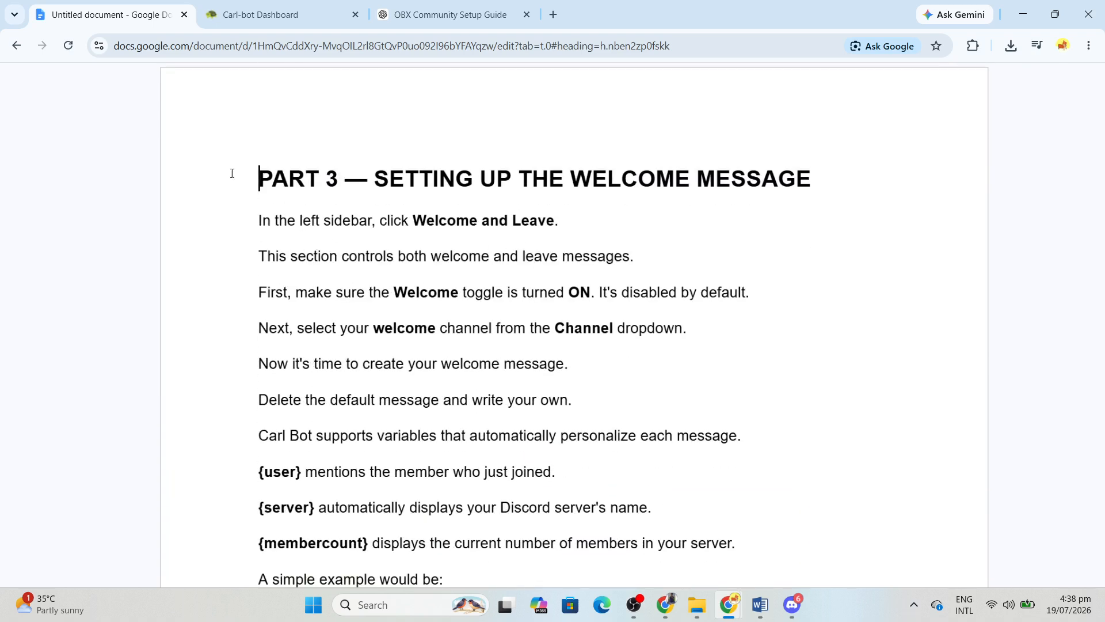
left_click_drag(232, 173, 901, 177)
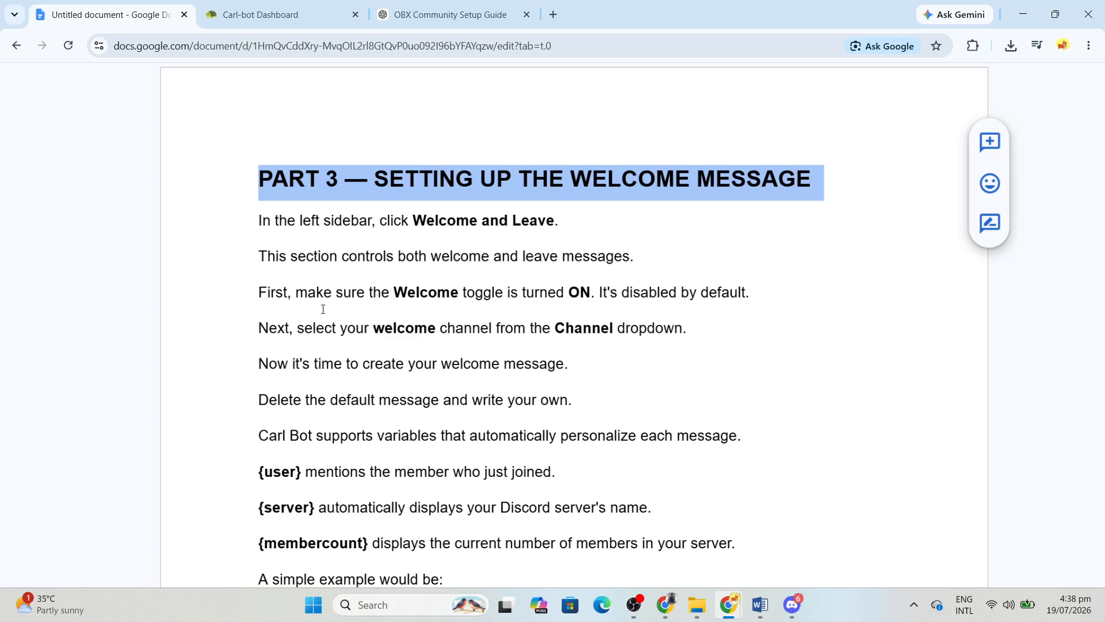
left_click_drag(246, 330, 754, 332)
left_click_drag(229, 363, 629, 363)
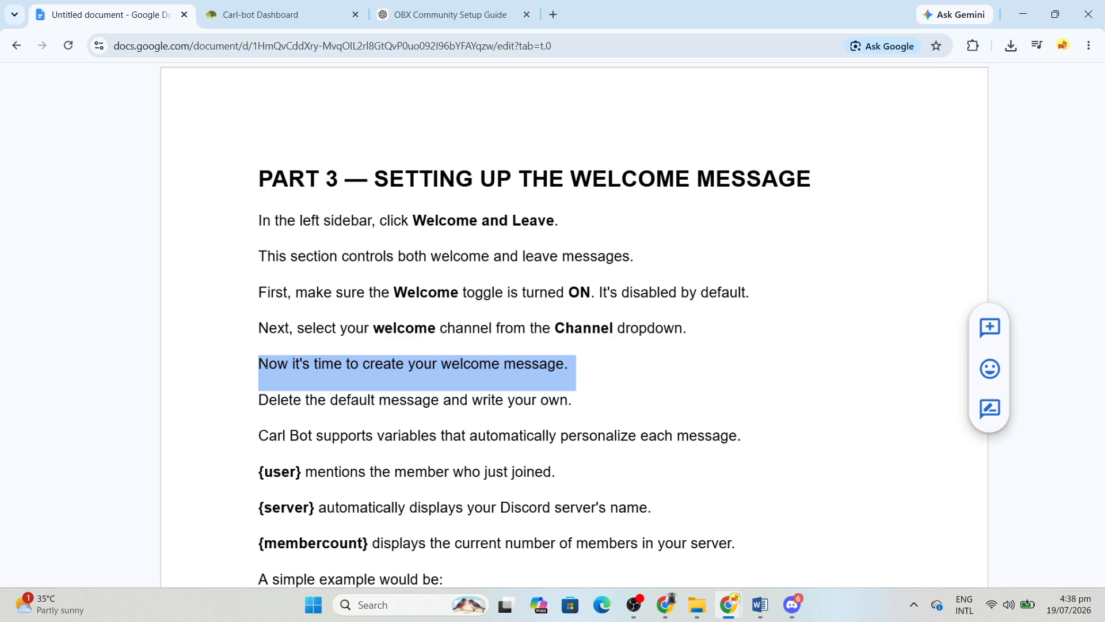
left_click_drag(249, 405, 587, 405)
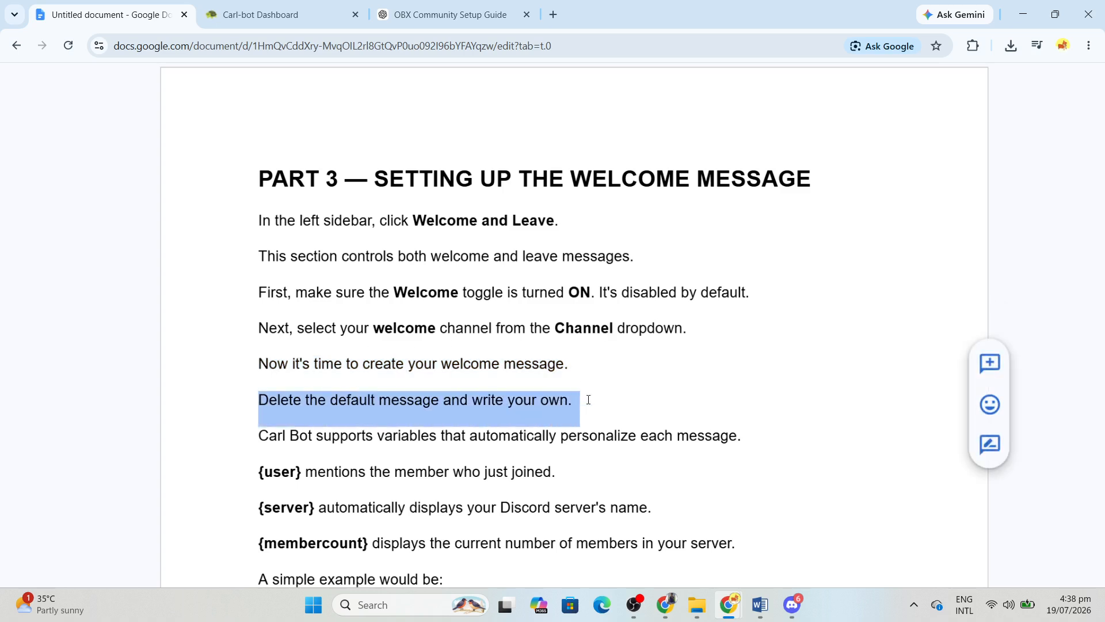
Highlight the explanations of the {user}, {server} and {membercount} variables and the line introducing the example
scroll(324, 449, "down", 3)
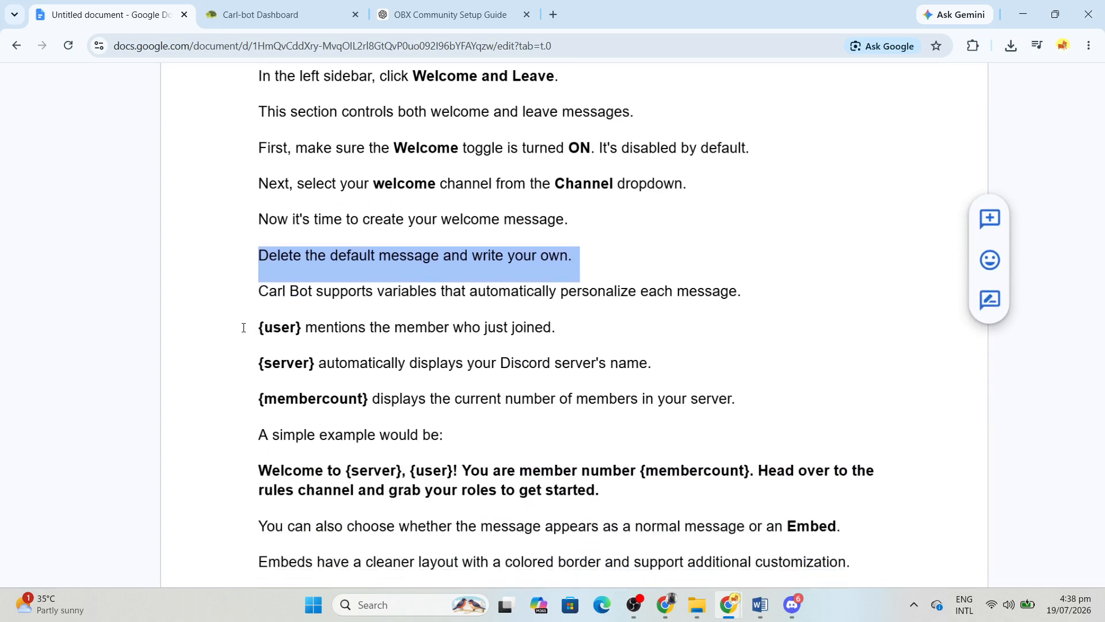
left_click_drag(243, 327, 558, 329)
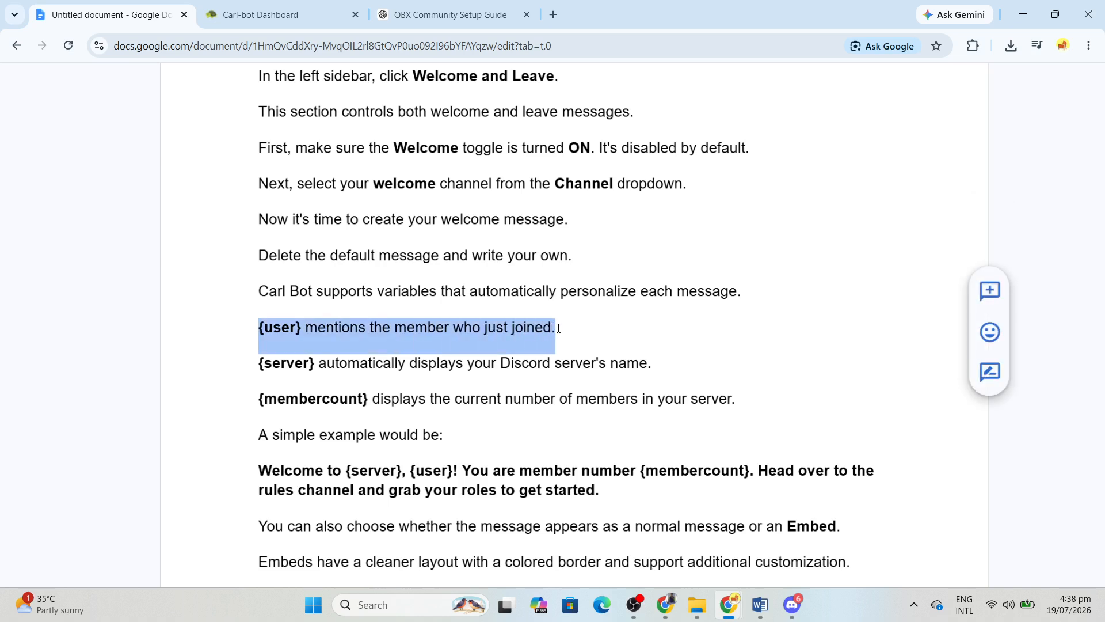
left_click_drag(244, 364, 653, 362)
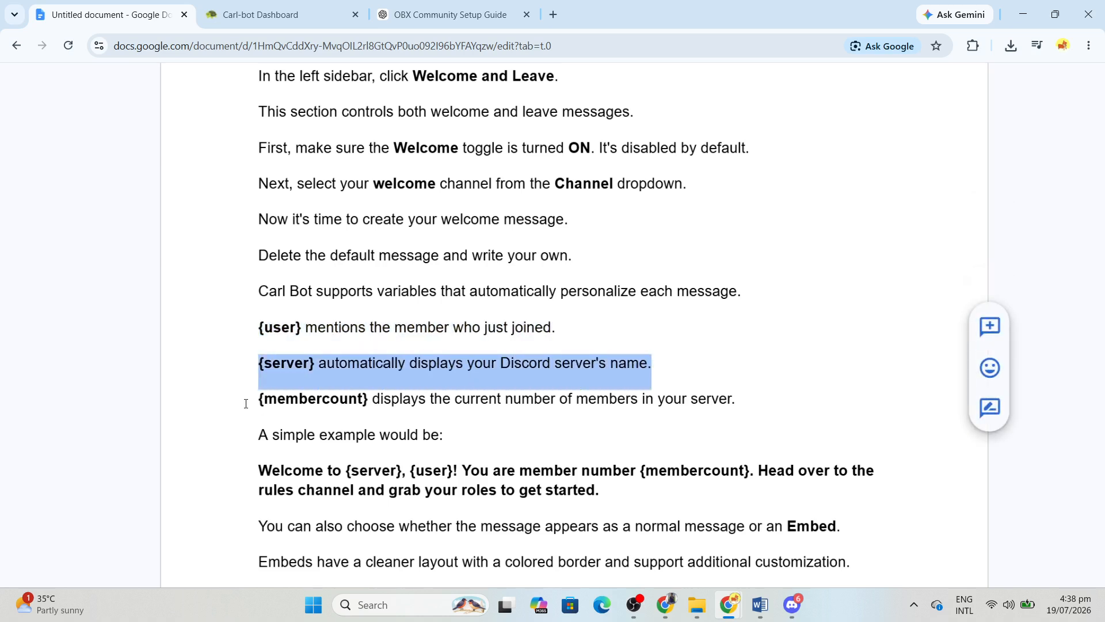
left_click_drag(249, 404, 733, 399)
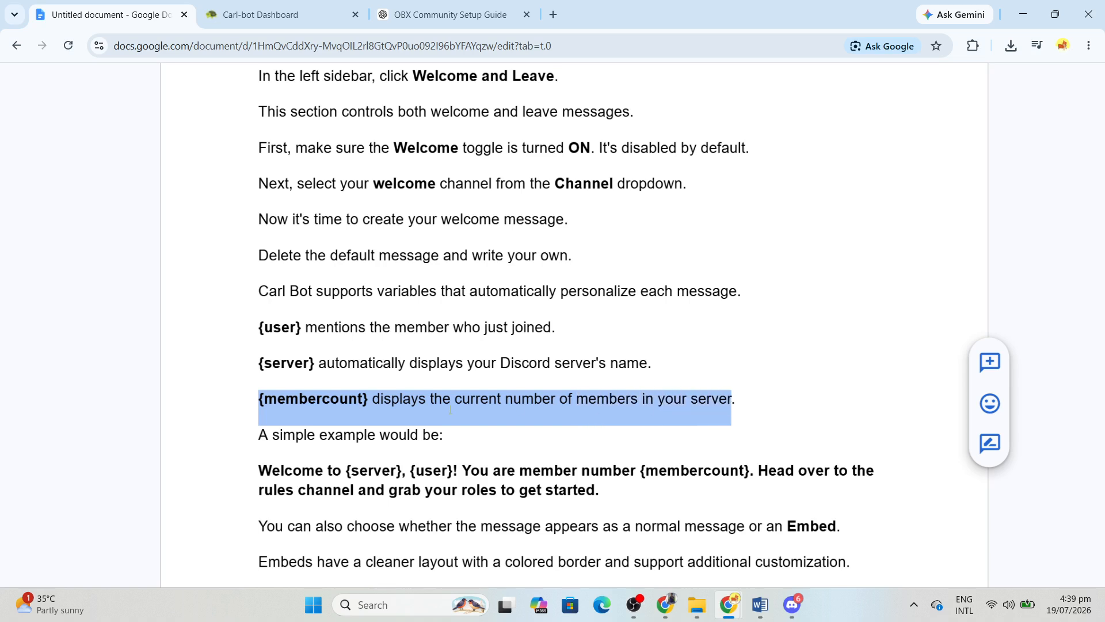
left_click_drag(242, 438, 477, 437)
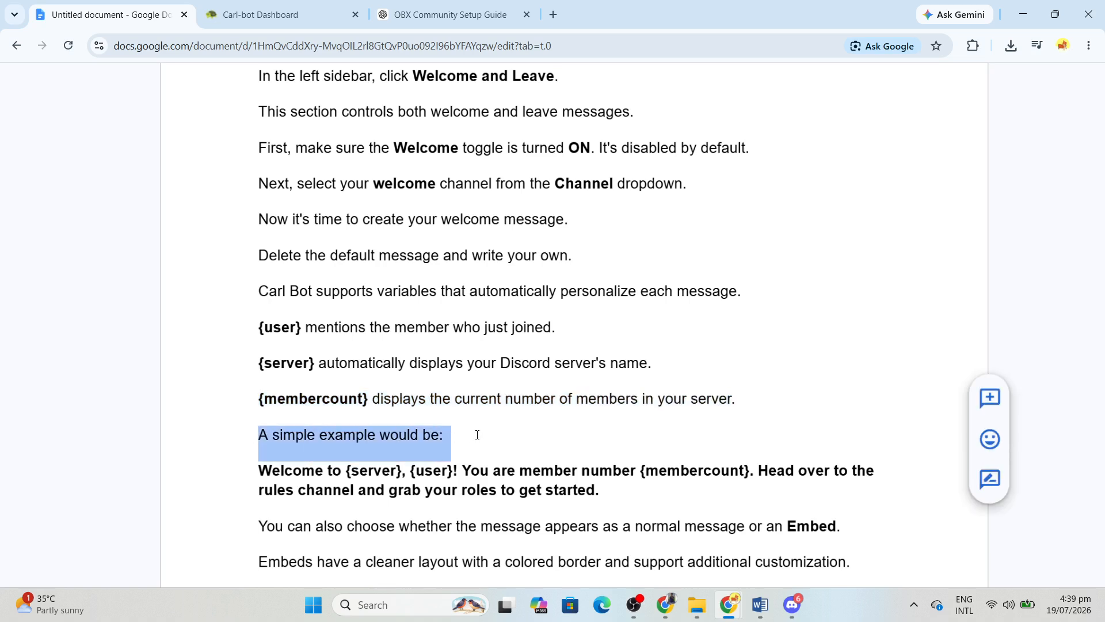
Highlight the end of the example welcome message and the sentence on choosing a normal message or an Embed
scroll(437, 443, "down", 3)
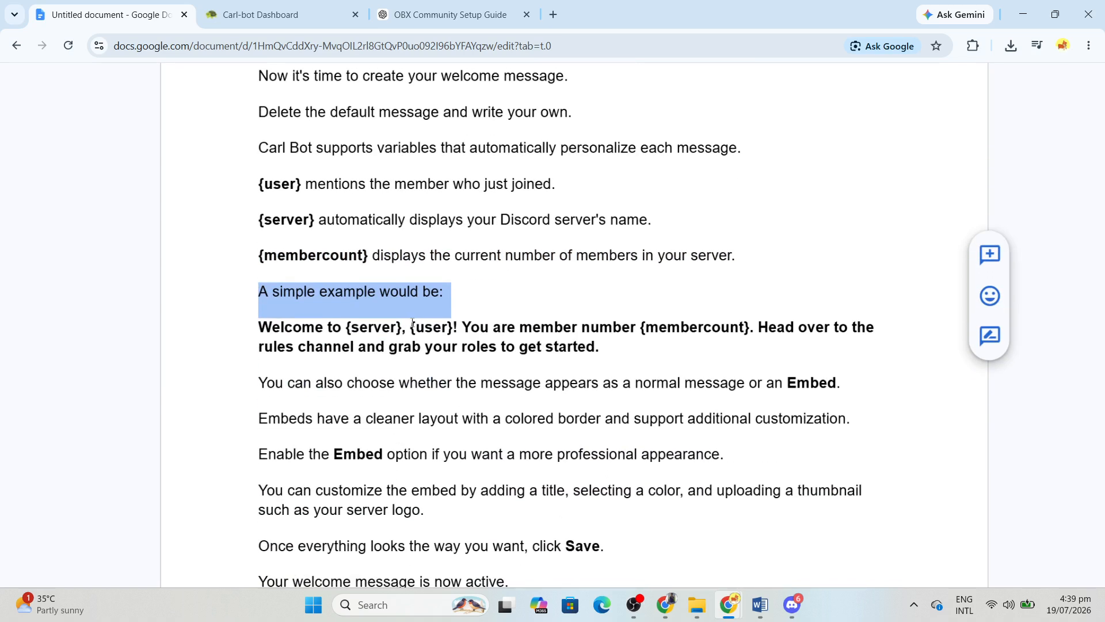
left_click_drag(490, 330, 887, 345)
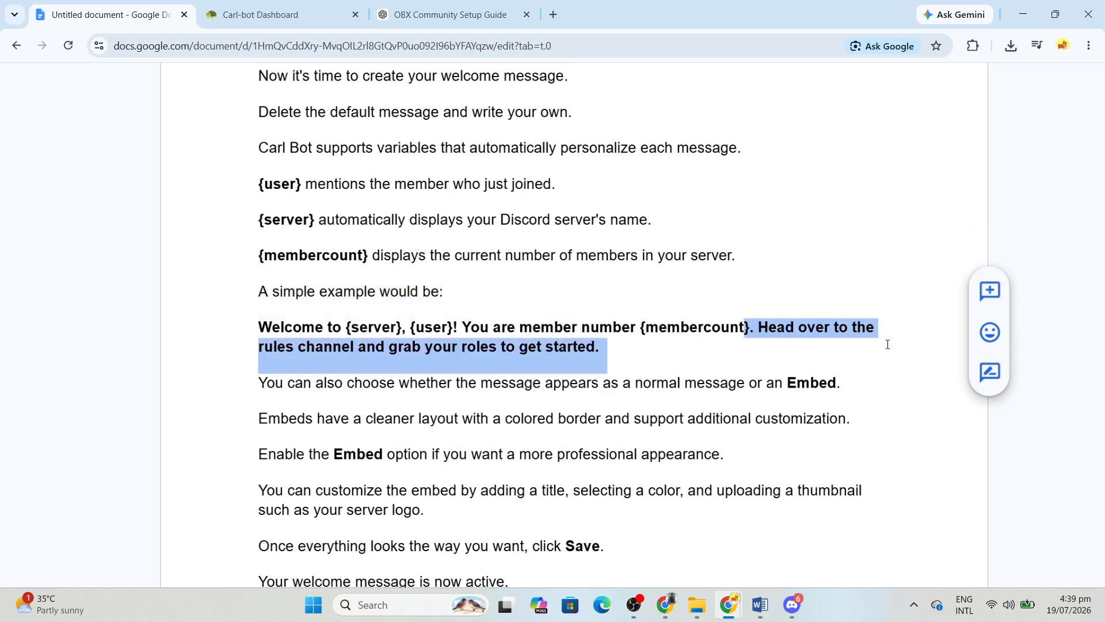
left_click(266, 383)
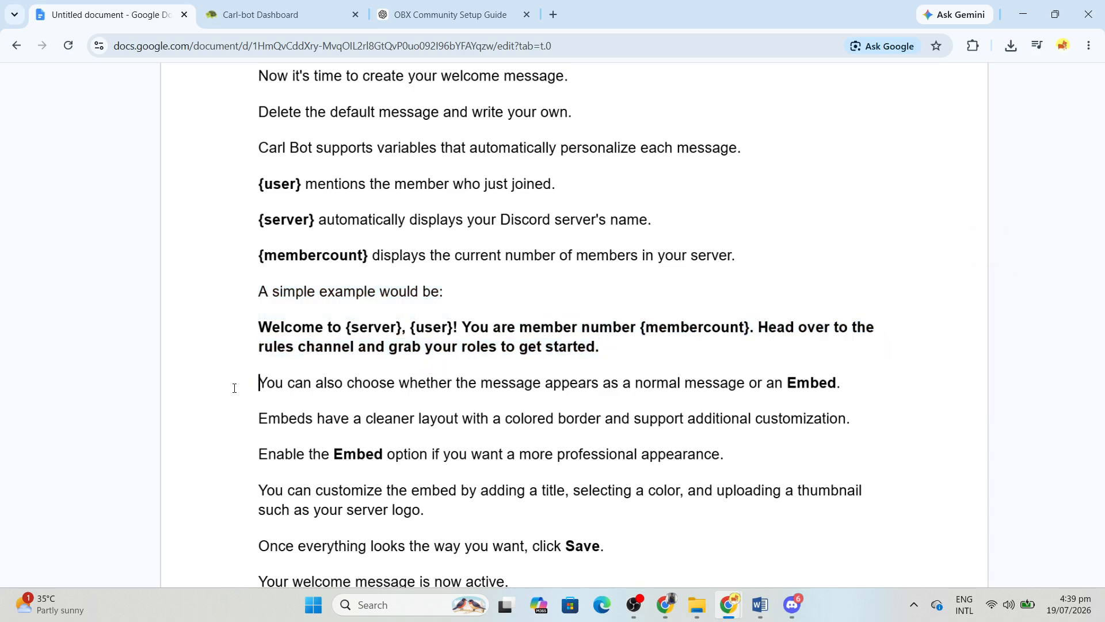
left_click_drag(234, 387, 850, 387)
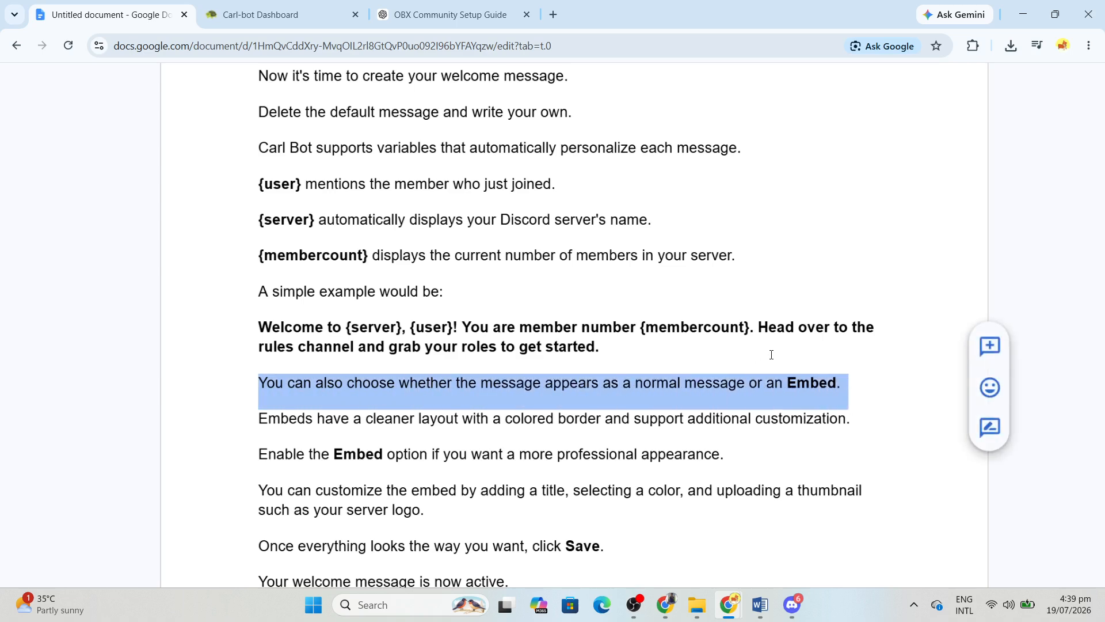
scroll(642, 367, "down", 2)
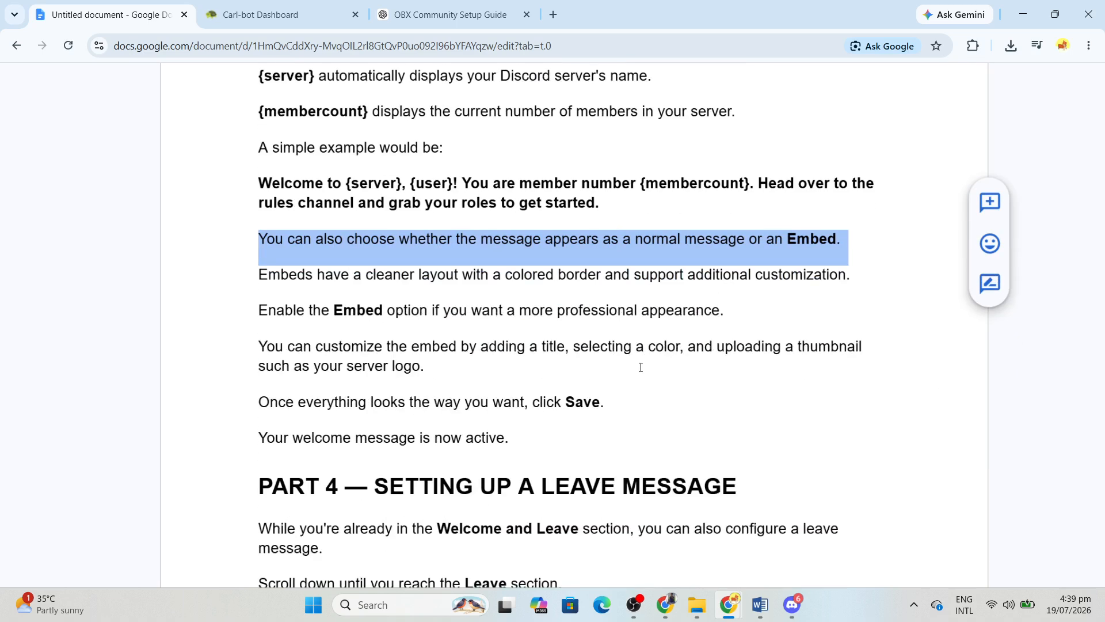
Switch to the Carl-bot dashboard and open the bot settings page
left_click(333, 17)
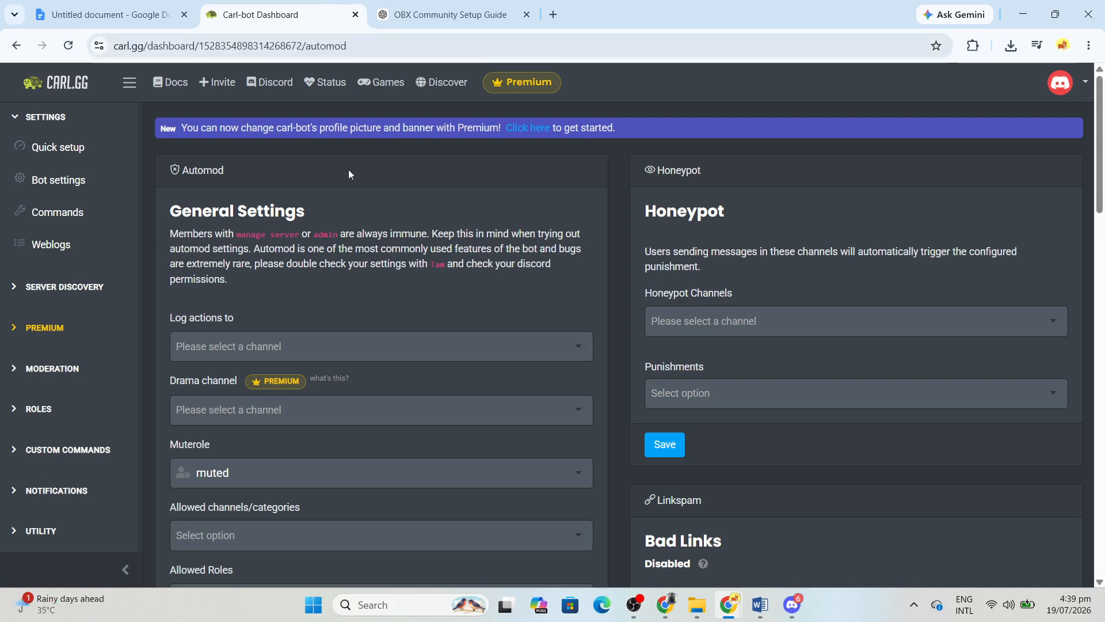
scroll(375, 170, "down", 2)
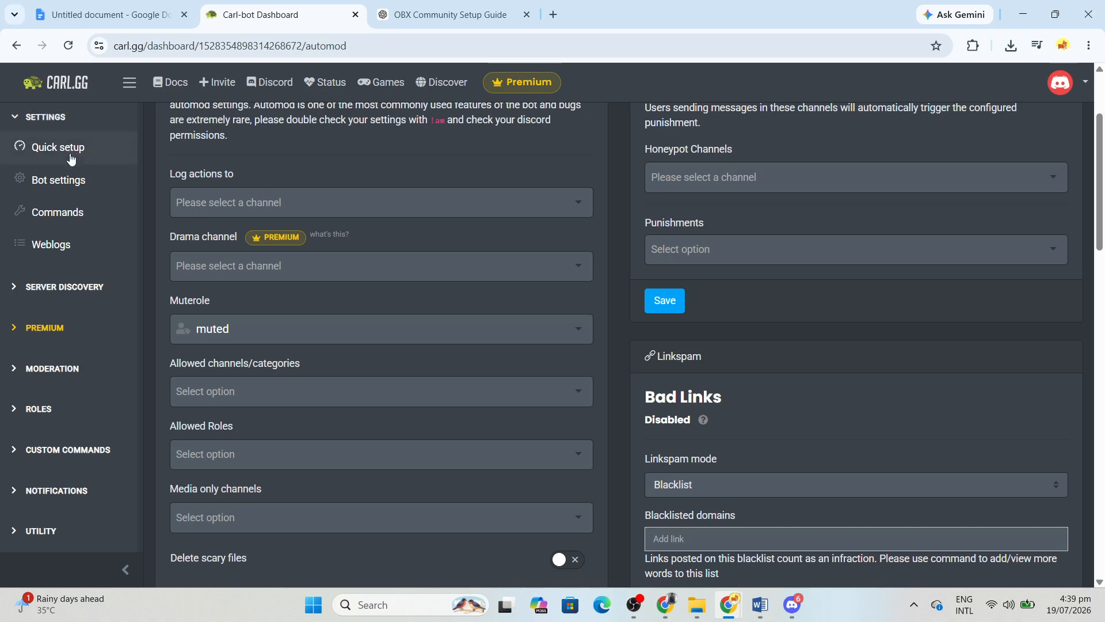
left_click(78, 179)
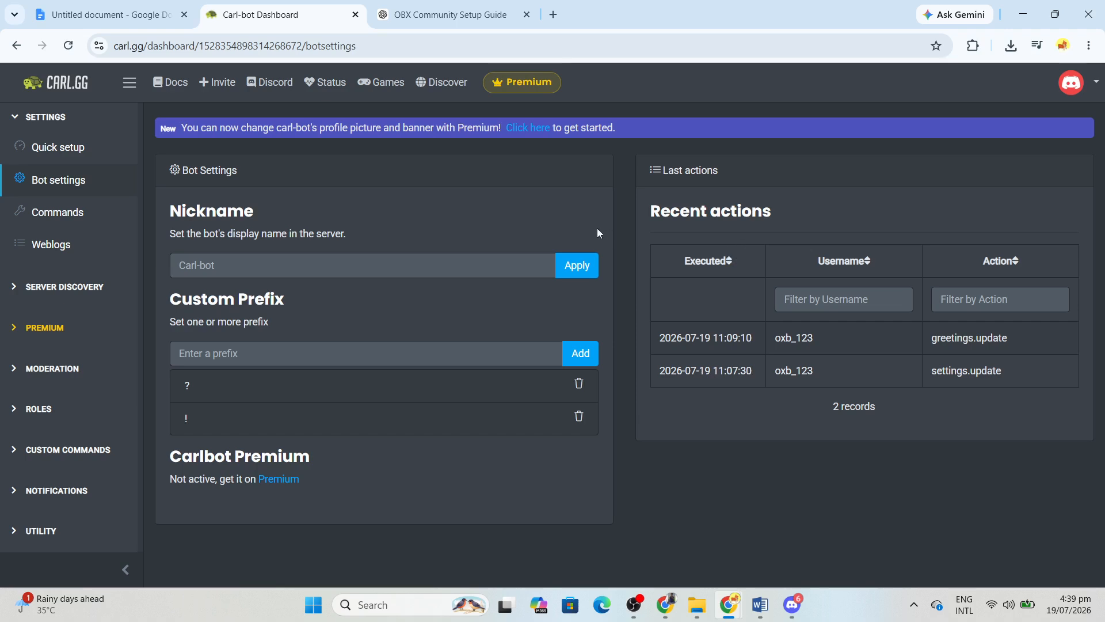
Return to the Google Docs guide and highlight the line "Your welcome message is now active."
left_click(109, 15)
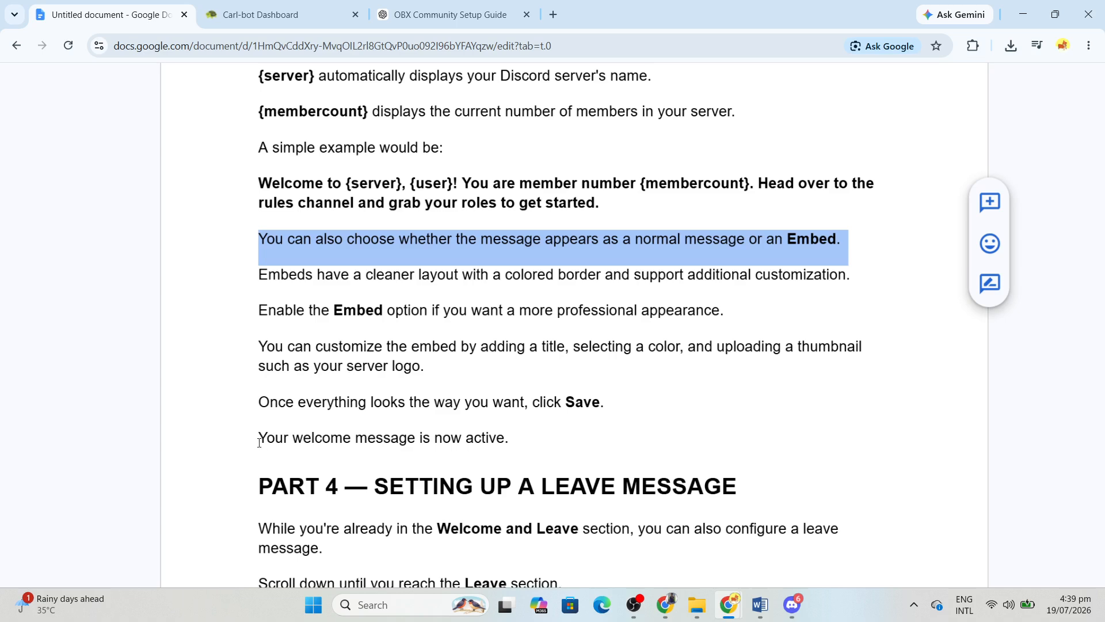
left_click_drag(259, 443, 576, 438)
Insert three blank lines above the "PART 4 — SETTING UP A LEAVE MESSAGE" heading to push it onto the next page
scroll(595, 401, "down", 5)
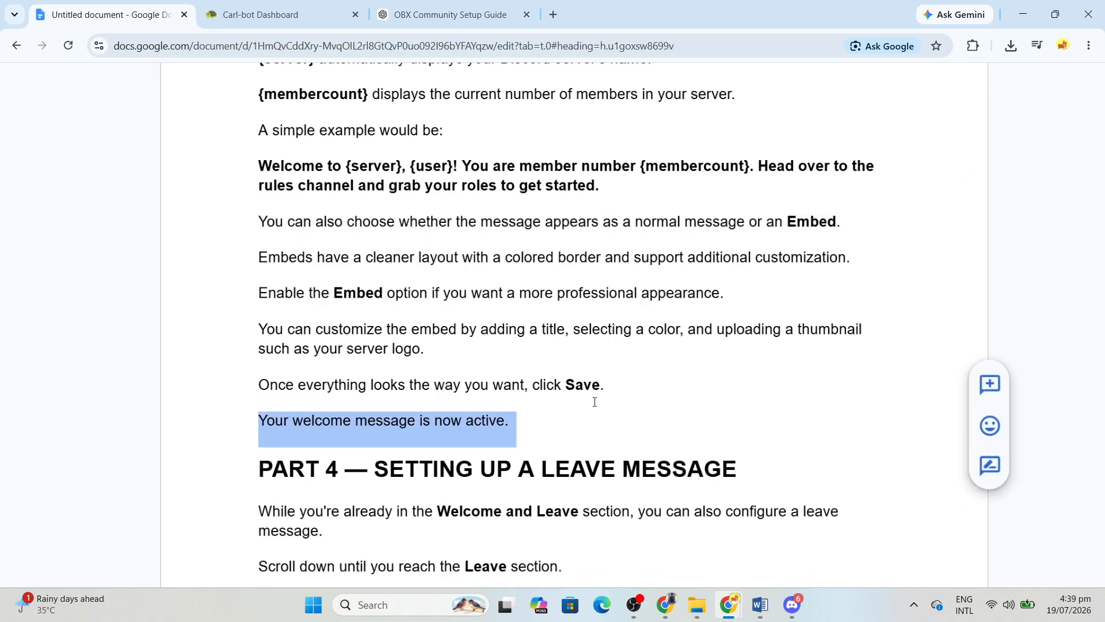
left_click(247, 199)
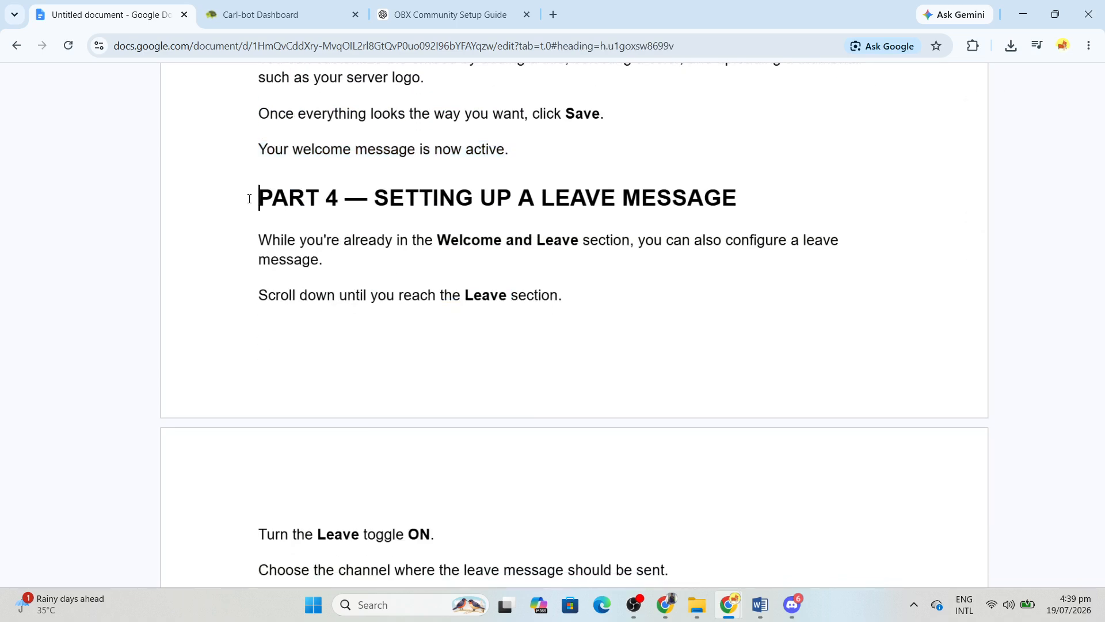
key("Return")
key("Return")
key("Return")
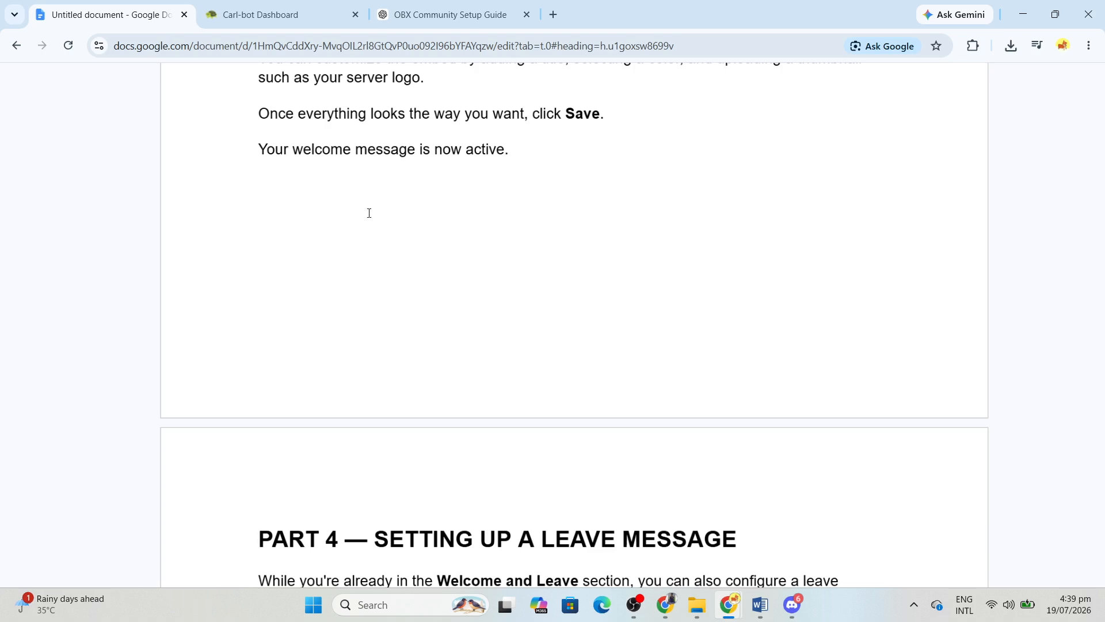
Highlight the Part 4 lines on reaching the Leave section, turning its toggle ON and choosing the leave message channel
scroll(380, 213, "down", 6)
scroll(399, 213, "down", 1)
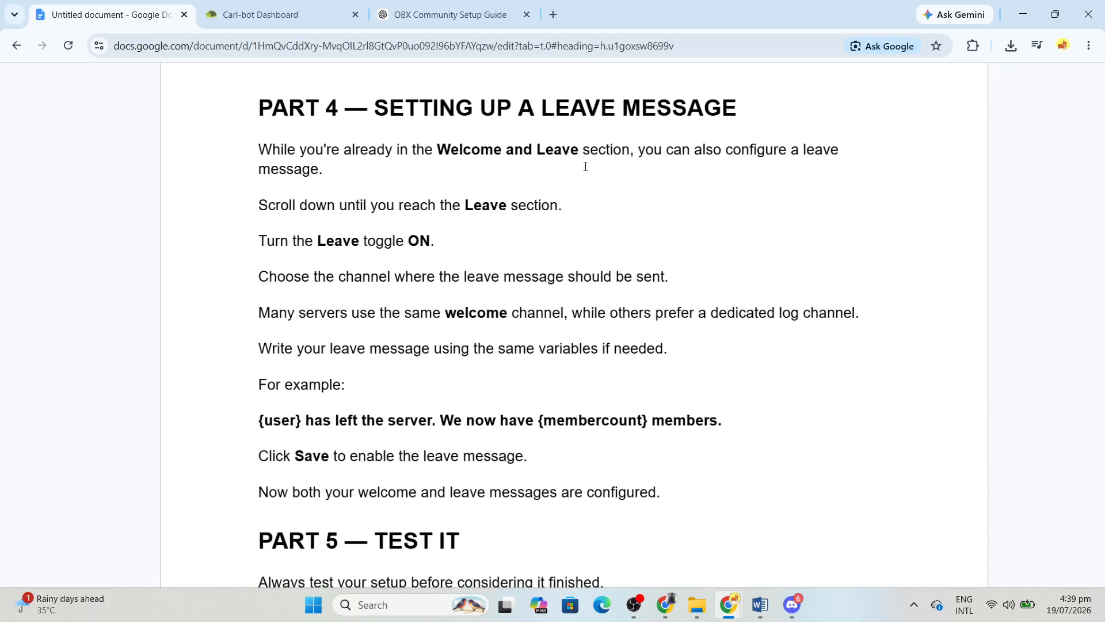
left_click_drag(247, 167, 351, 168)
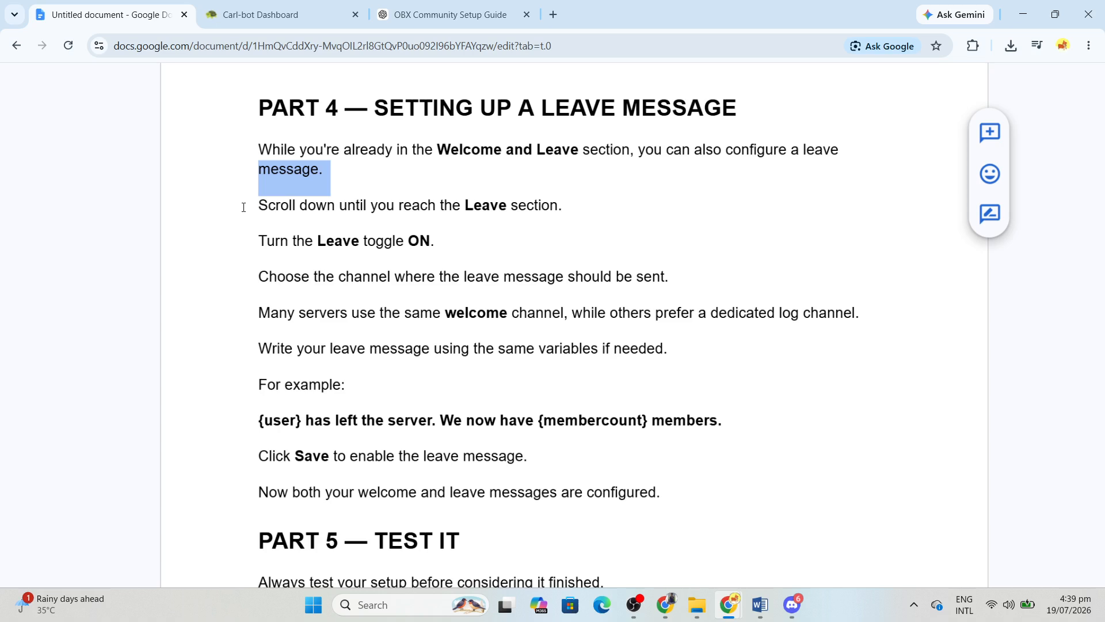
left_click_drag(244, 208, 585, 207)
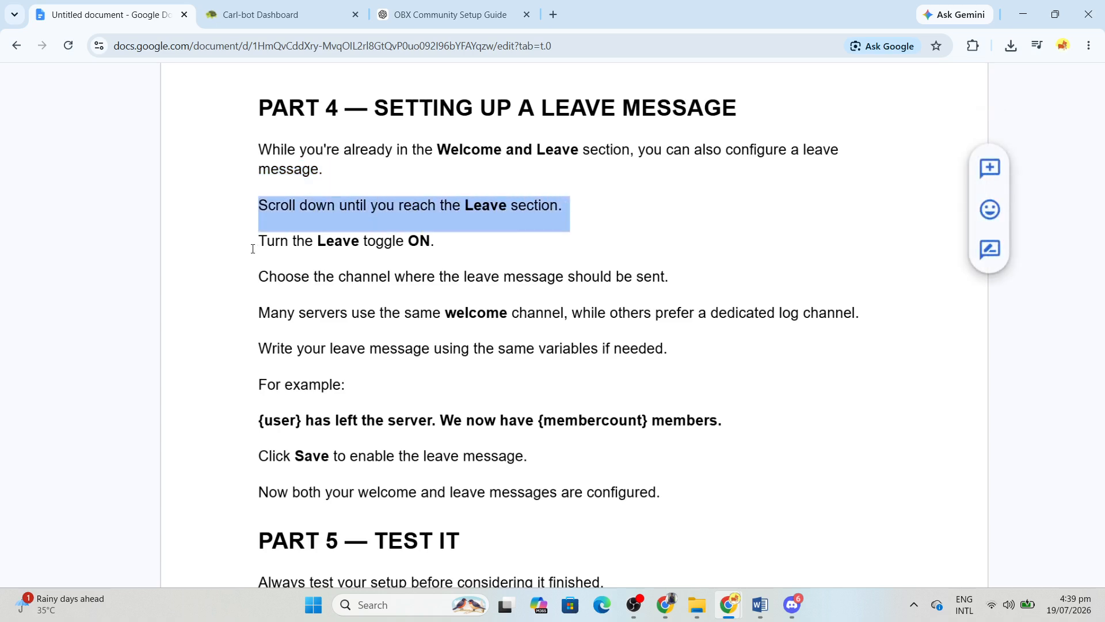
left_click_drag(238, 246, 438, 242)
left_click(218, 277)
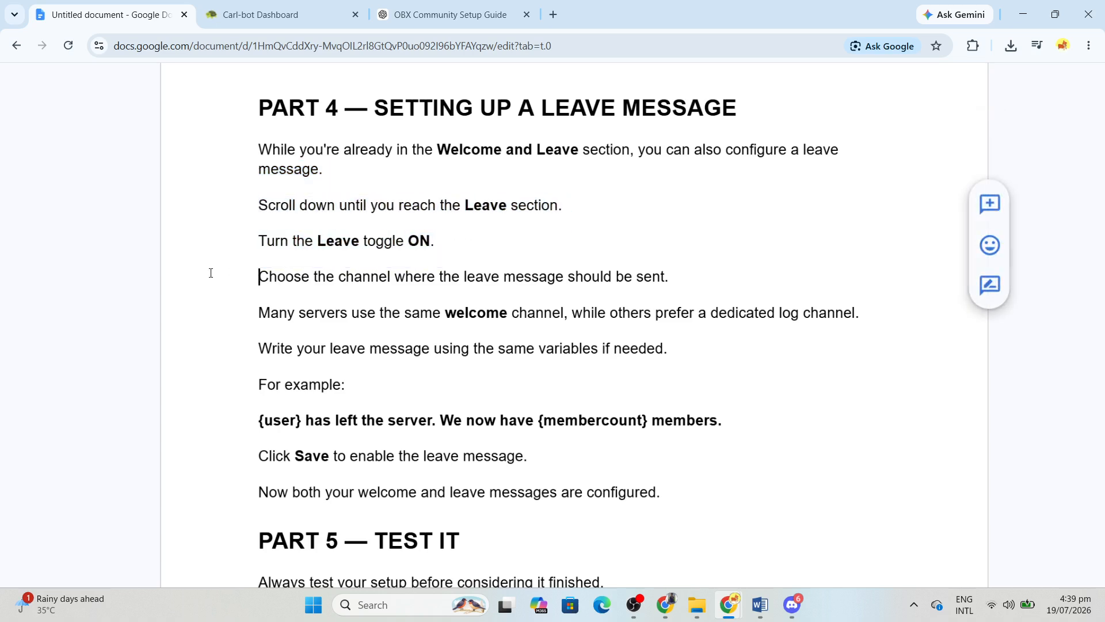
left_click_drag(218, 278, 683, 276)
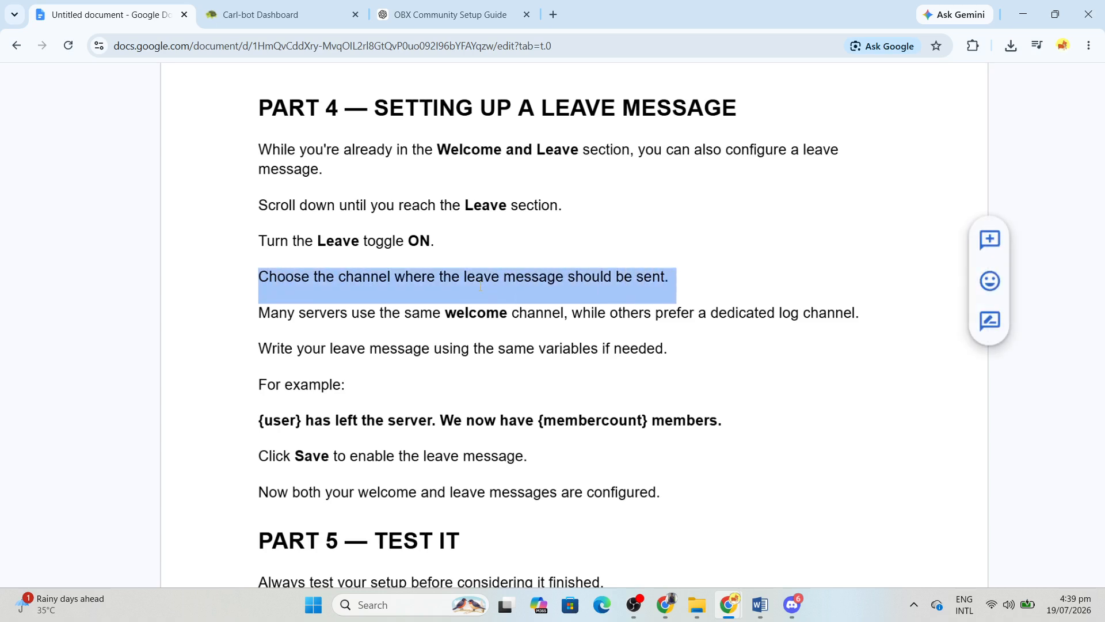
Highlight the Part 4 text on a dedicated log channel, reusing the variables, and the example leave message
left_click_drag(451, 312, 866, 313)
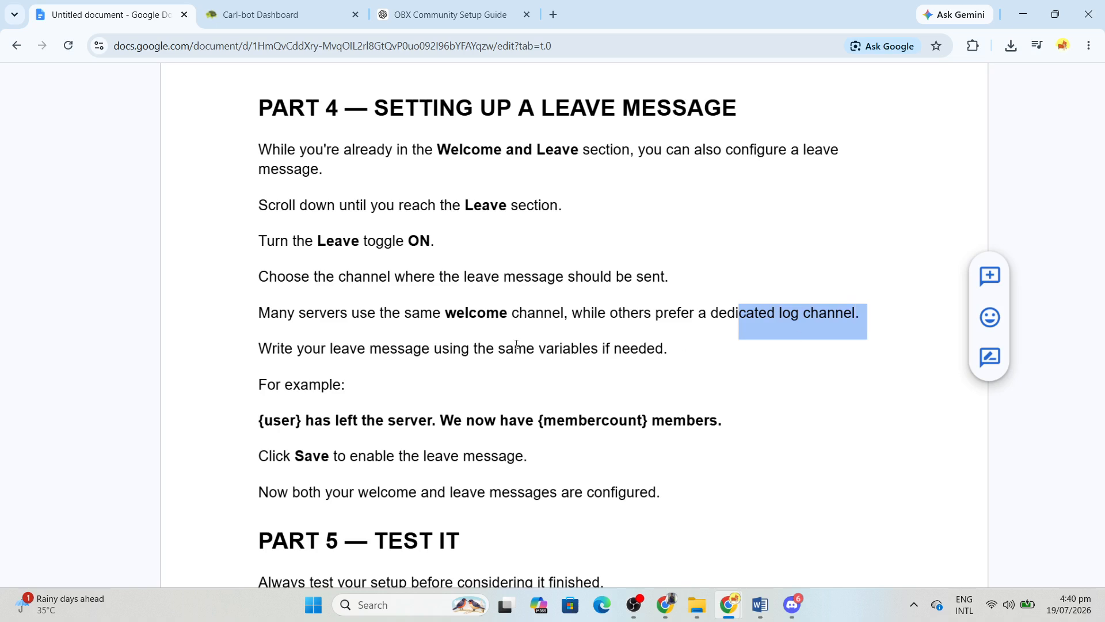
left_click_drag(250, 348, 669, 346)
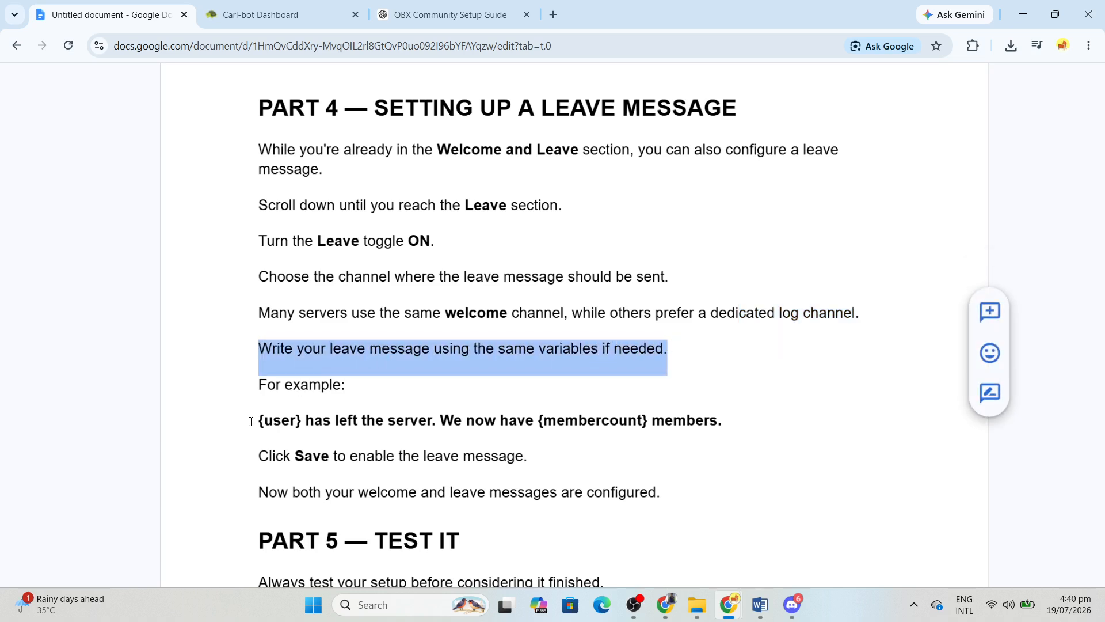
left_click_drag(252, 420, 731, 420)
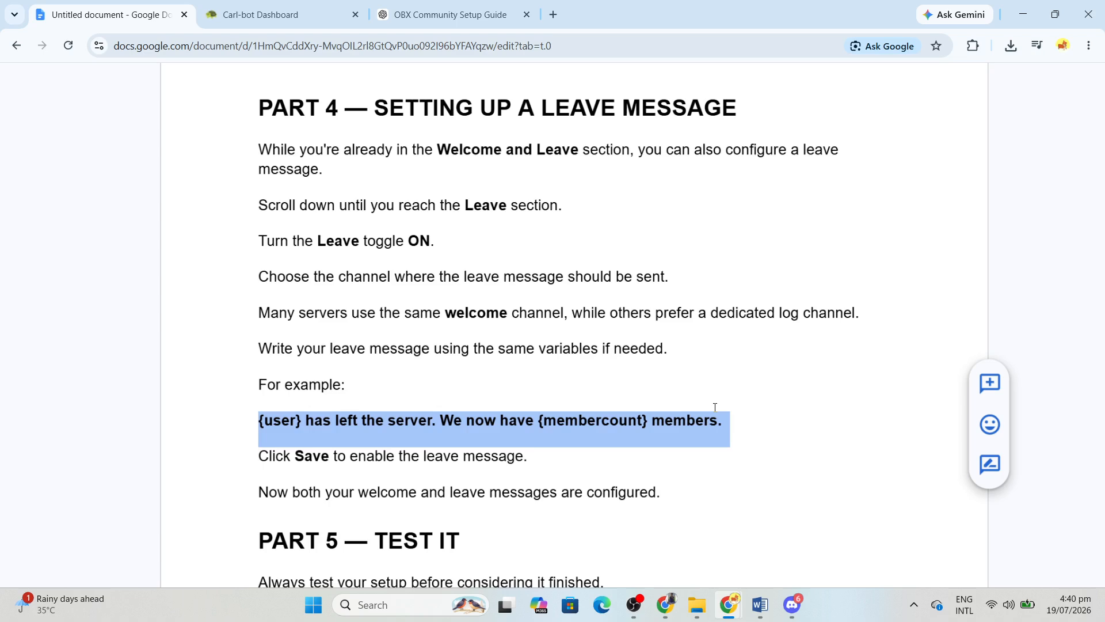
left_click(271, 14)
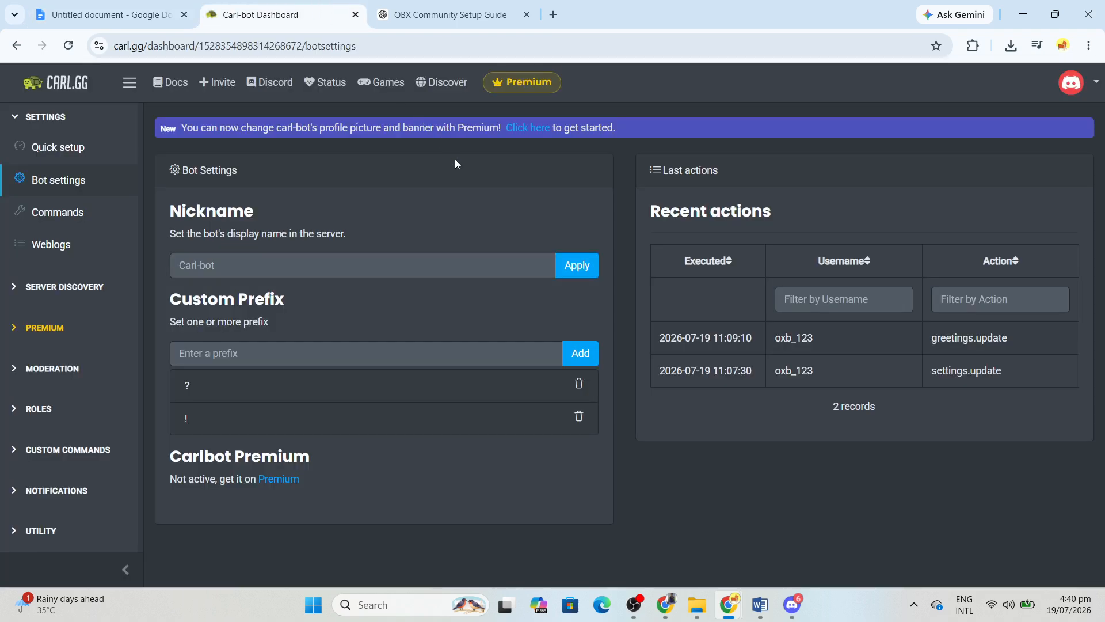
left_click(109, 15)
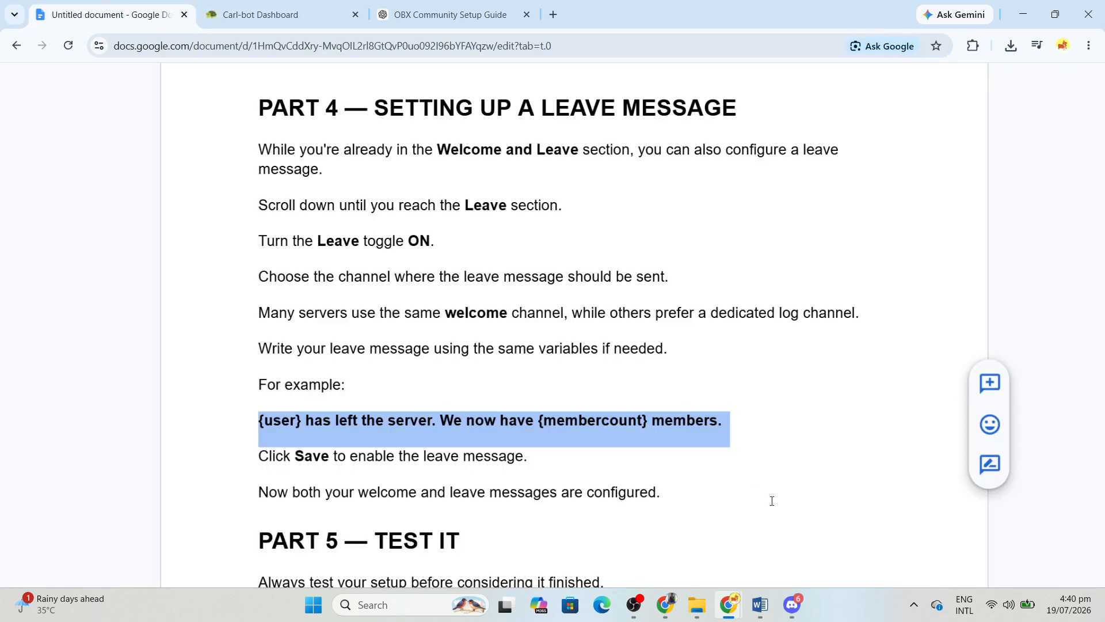
Switch to Discord and examine the bot's welcome and goodbye messages in the fishie puddle server's hey-new-fishie channel
left_click(787, 600)
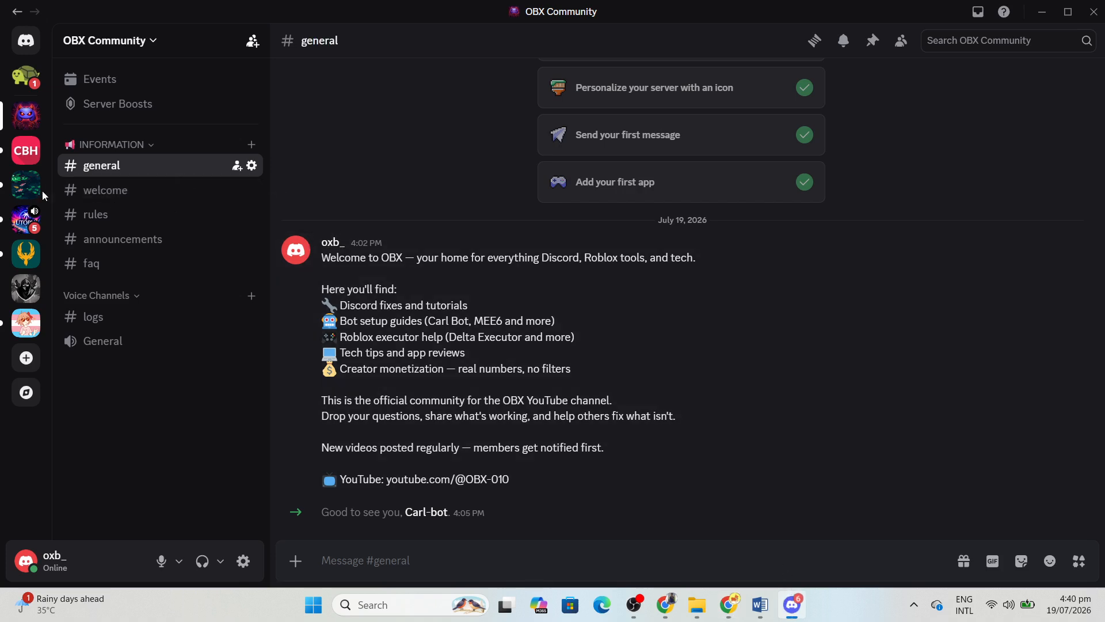
left_click(28, 189)
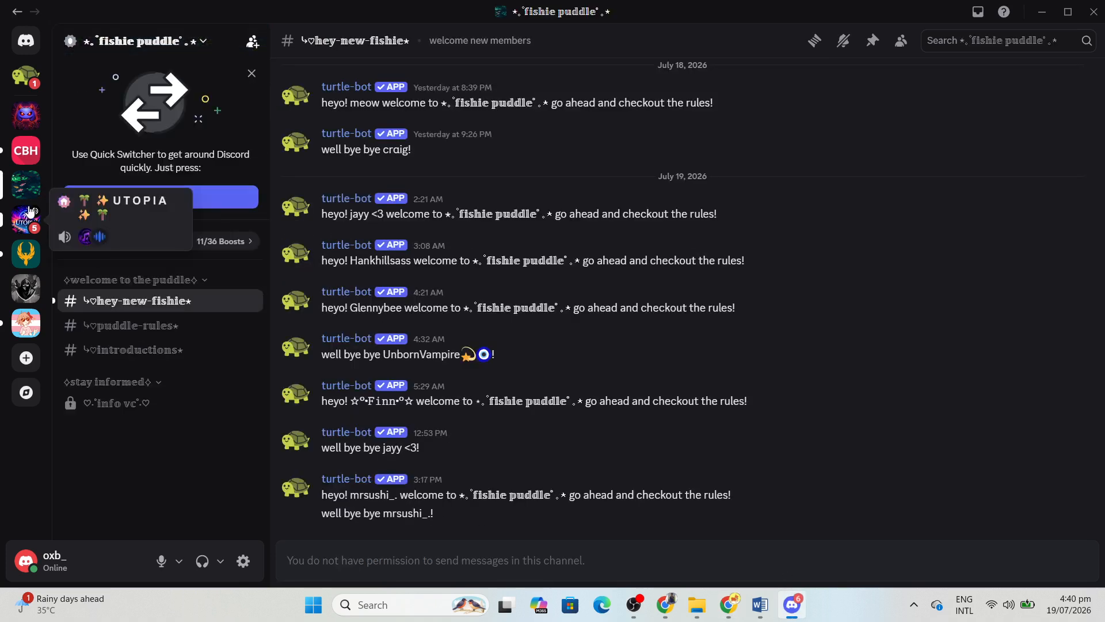
left_click(19, 213)
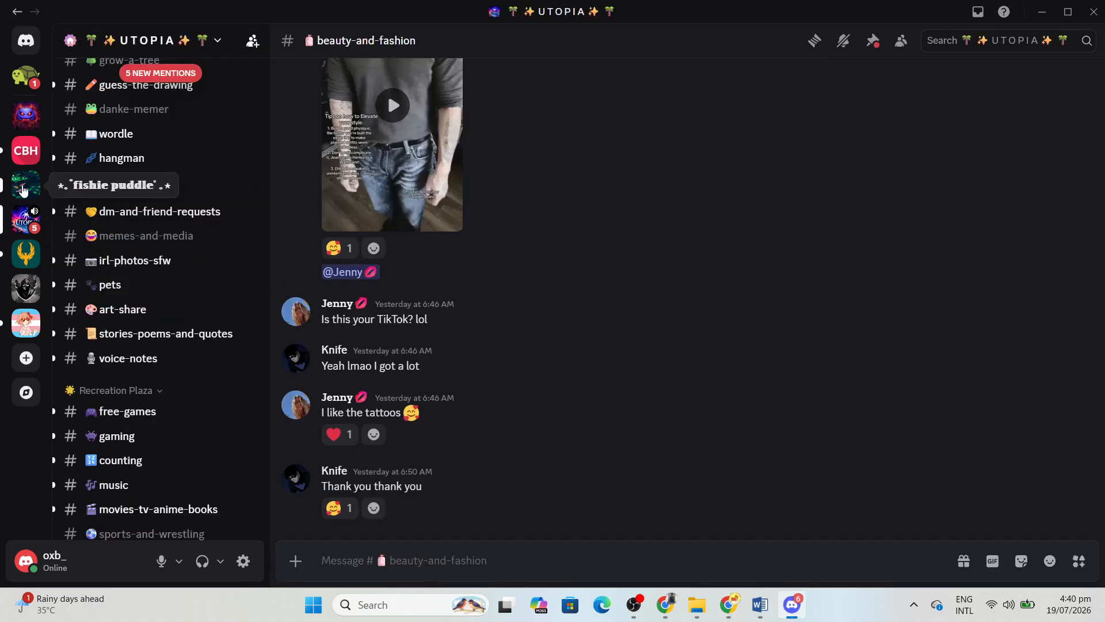
left_click(23, 190)
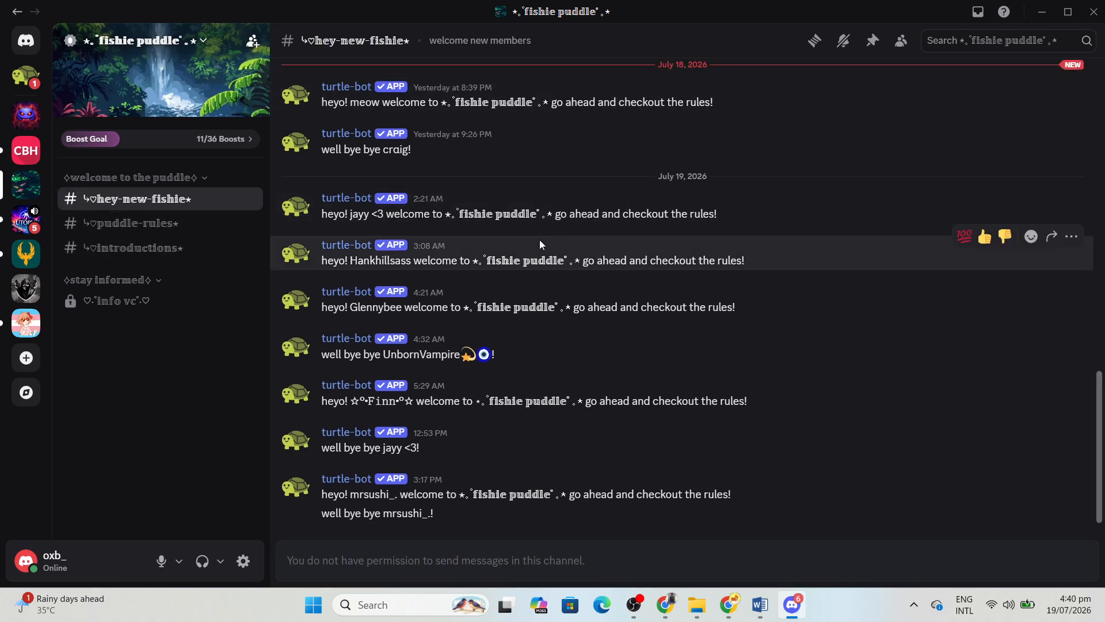
Look through the fishie puddle server's rules and introductions channels and the Delta Dynamics server's iOS update posts
left_click(136, 223)
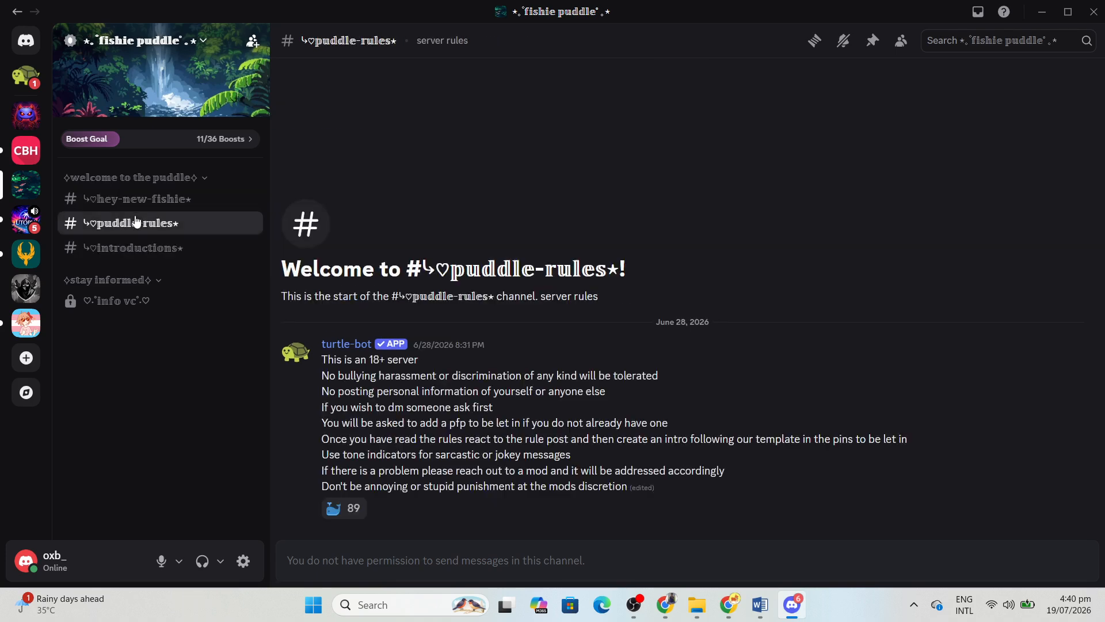
left_click(138, 254)
left_click(23, 291)
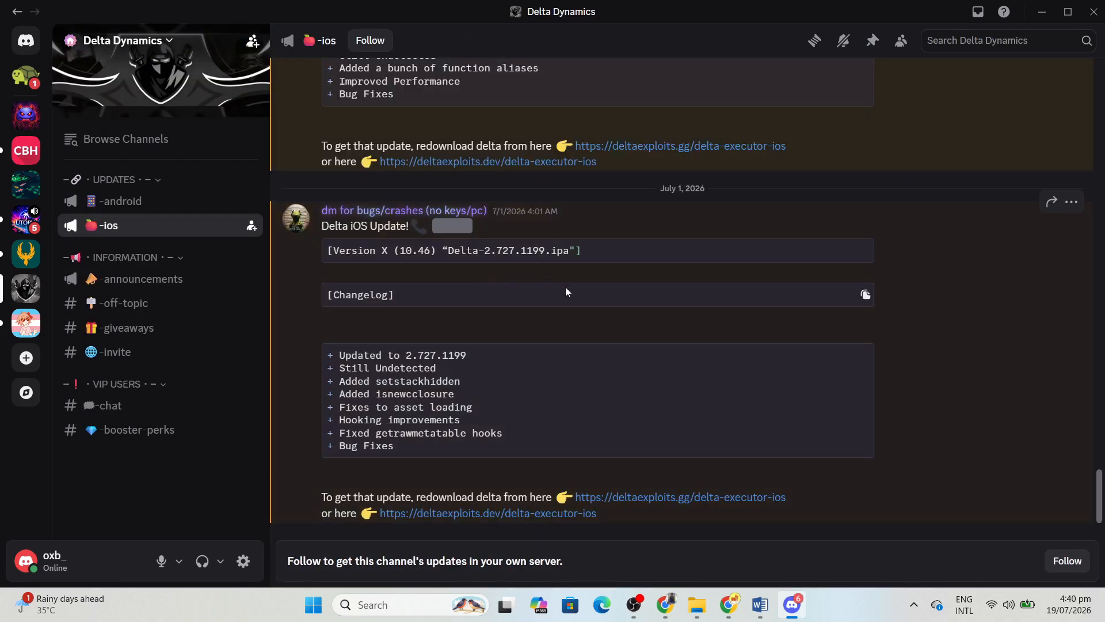
scroll(567, 289, "up", 5)
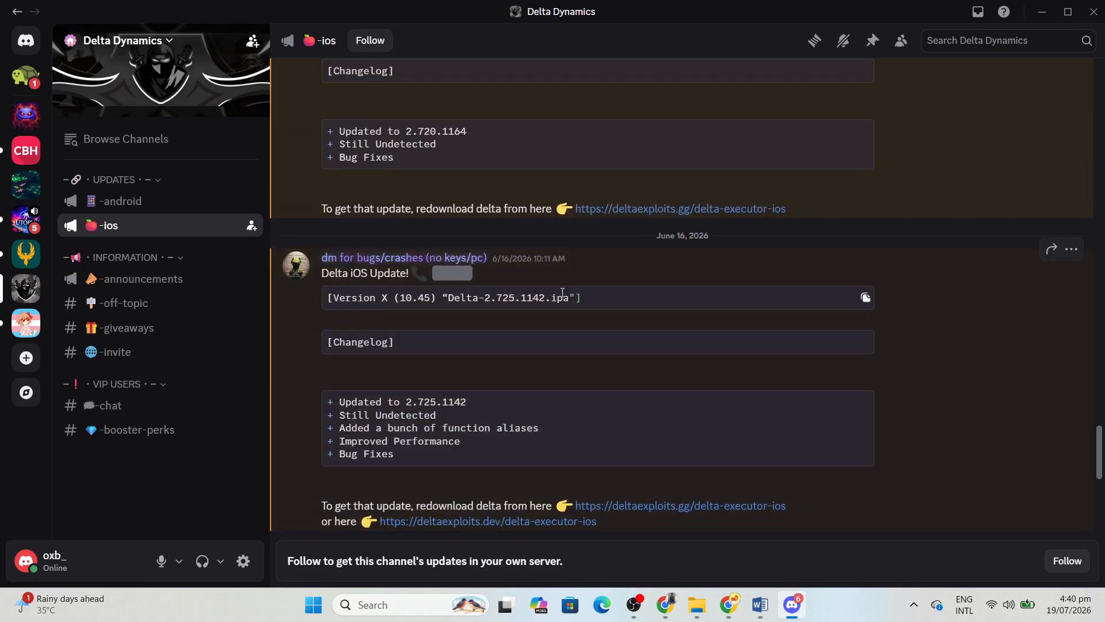
Return to the Google Docs guide and highlight the Part 5 text on the two things to check and enabling Send Messages
left_click(1041, 22)
scroll(523, 233, "down", 5)
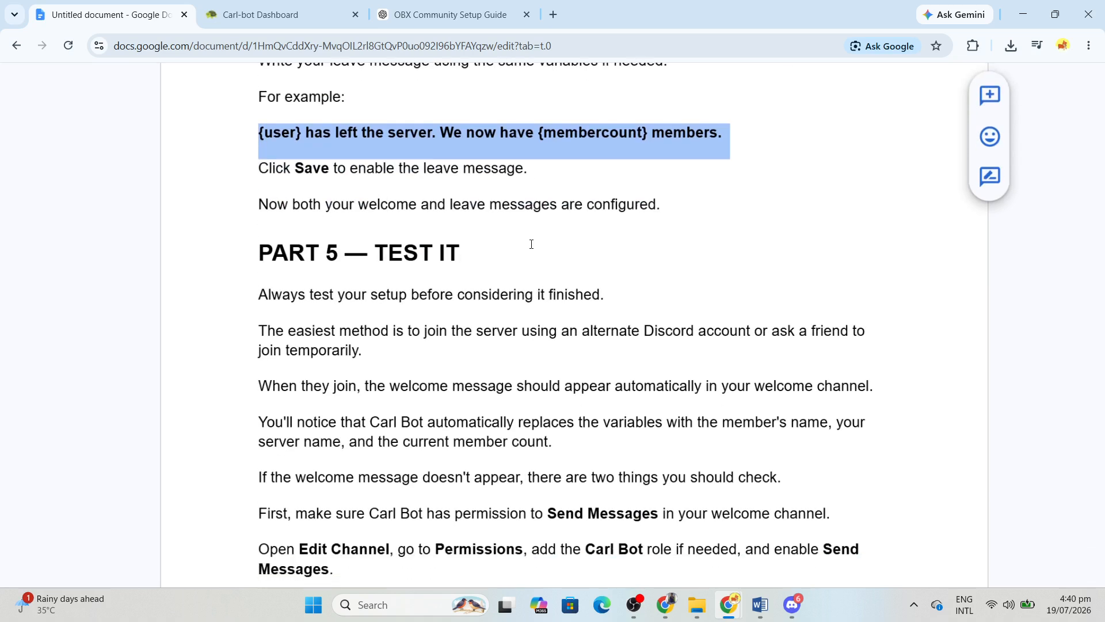
scroll(531, 245, "down", 1)
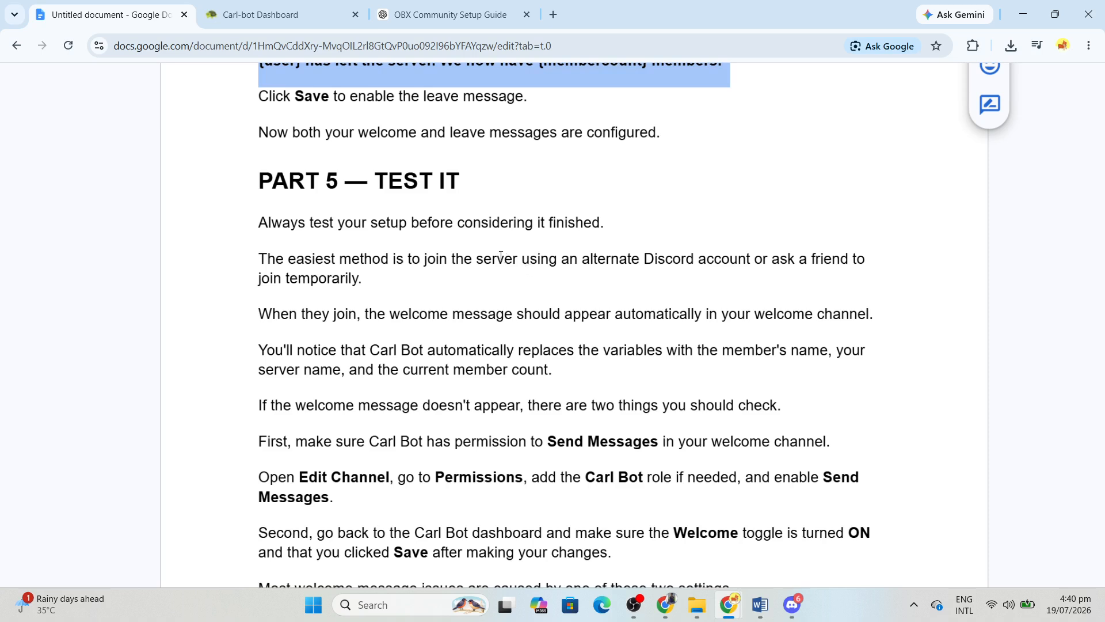
scroll(503, 259, "down", 1)
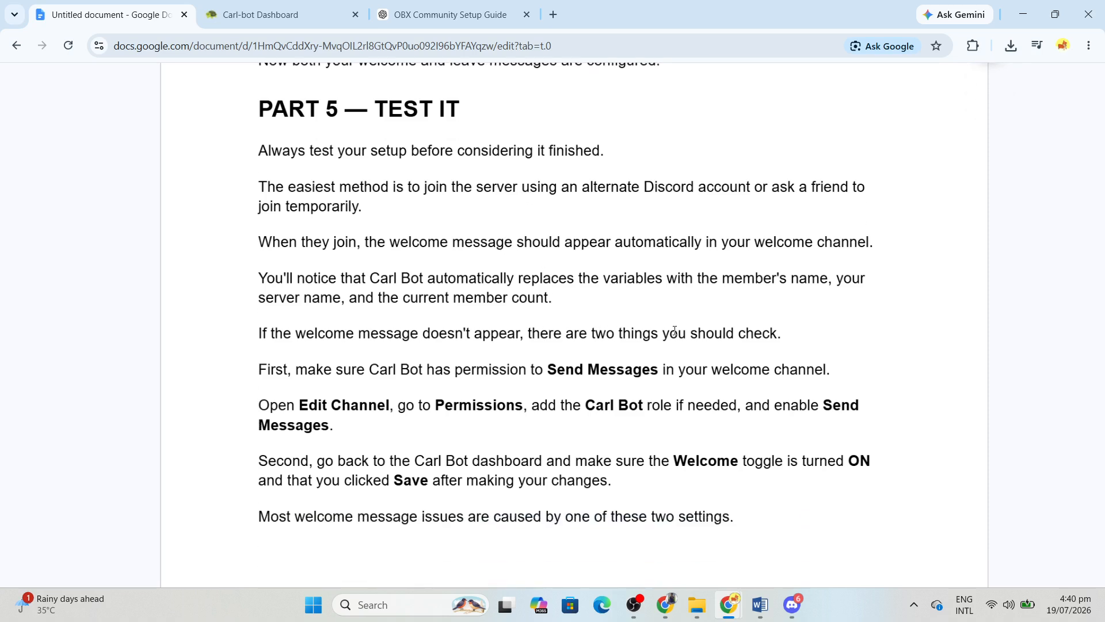
left_click_drag(675, 331, 802, 325)
left_click(257, 369)
left_click_drag(298, 405, 761, 424)
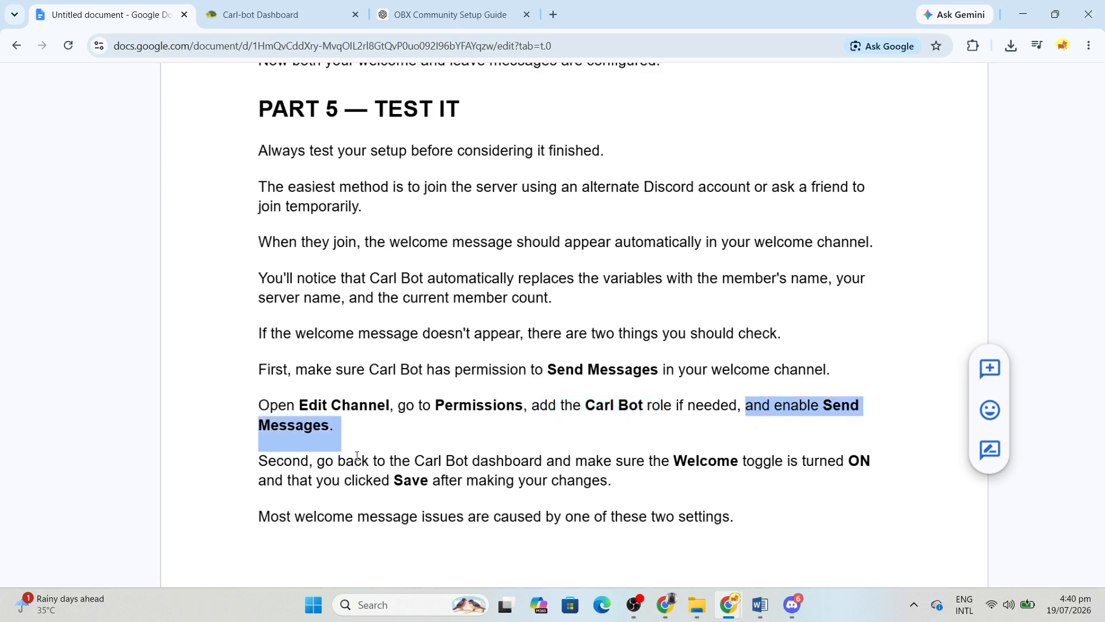
Highlight the Part 5 lines on the Welcome toggle being ON, saving changes, and the cause of most welcome message issues
scroll(458, 393, "down", 5)
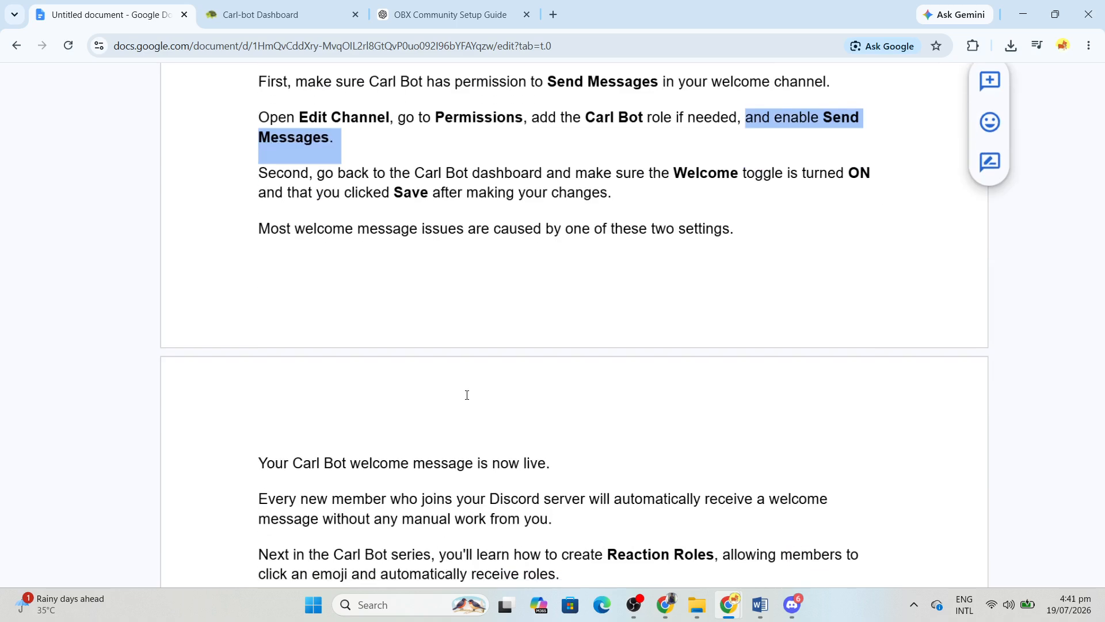
left_click_drag(473, 172, 875, 172)
left_click(676, 173)
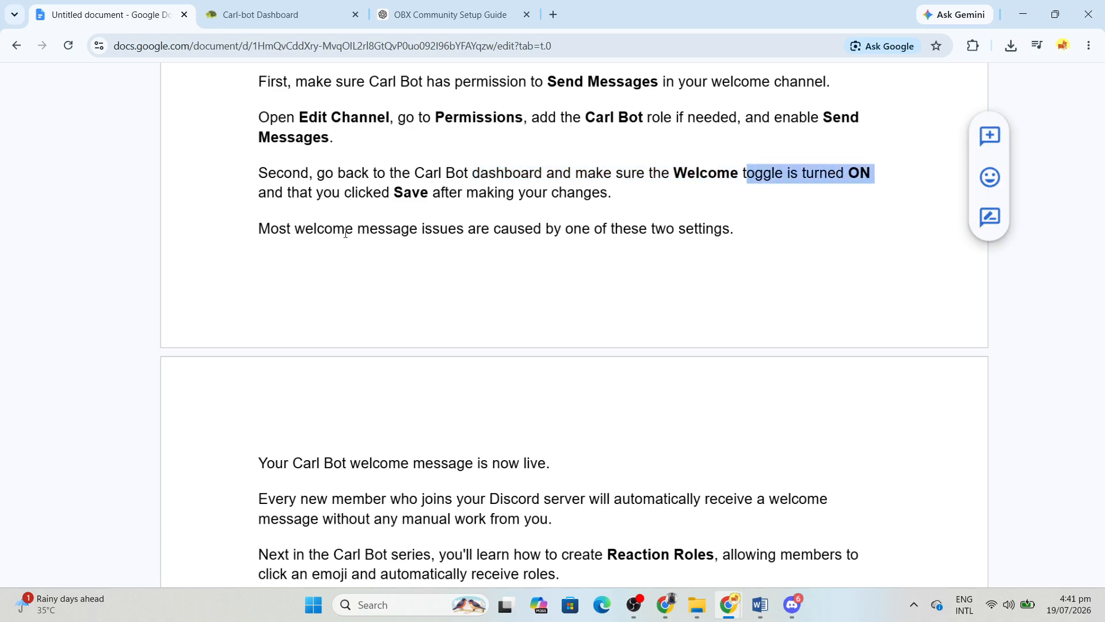
left_click_drag(364, 192, 578, 209)
left_click(251, 229)
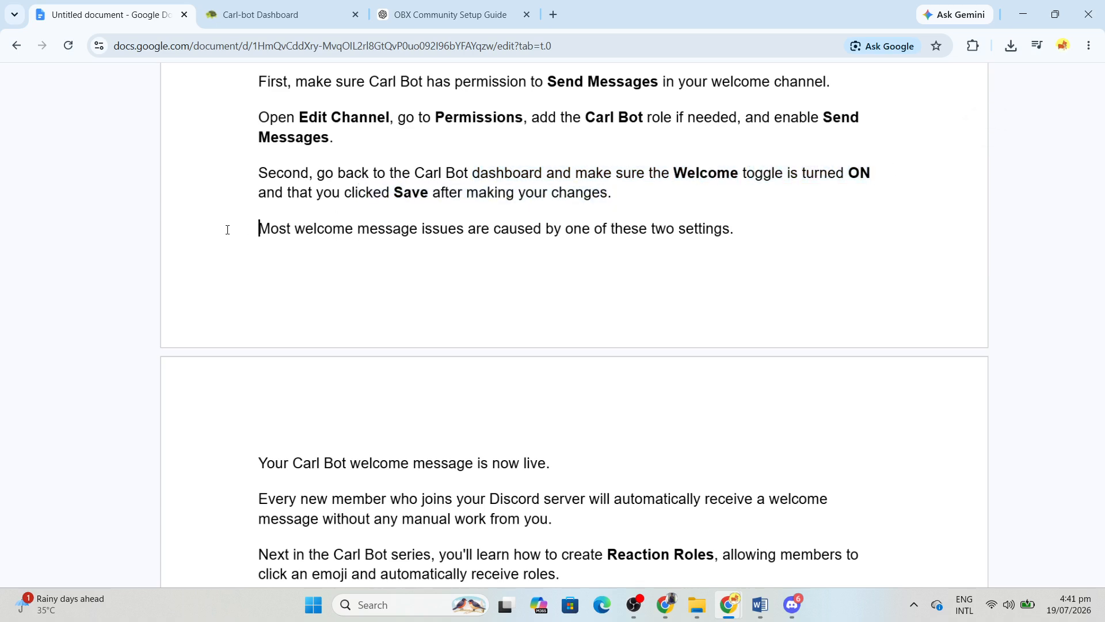
left_click_drag(305, 228, 747, 227)
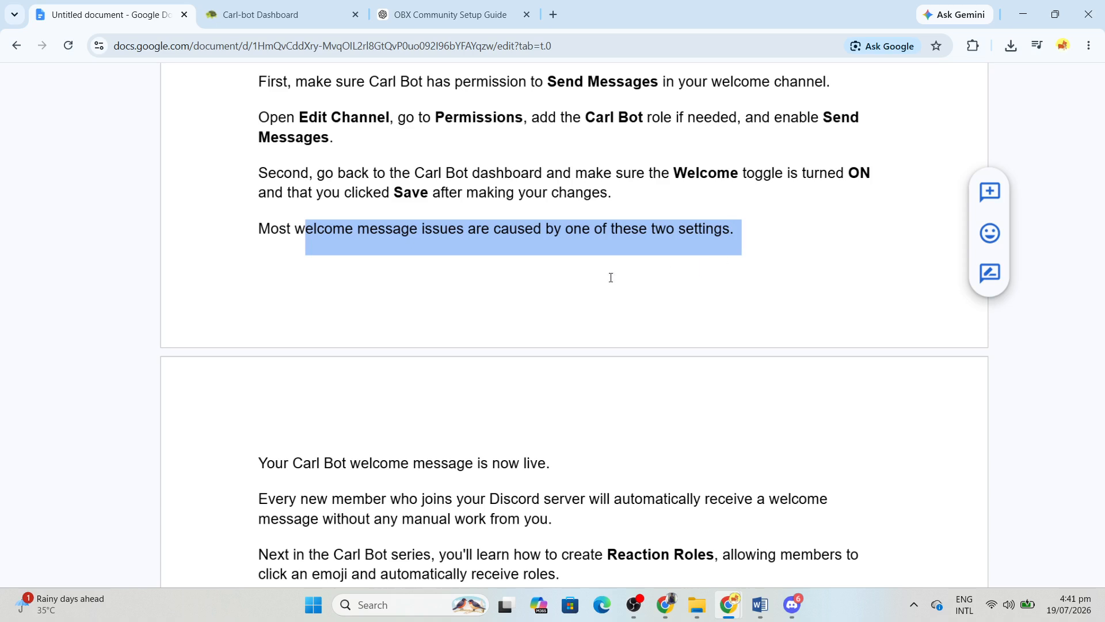
Highlight the closing line "Your Carl Bot welcome message is now live." on the guide's last page
scroll(612, 278, "down", 4)
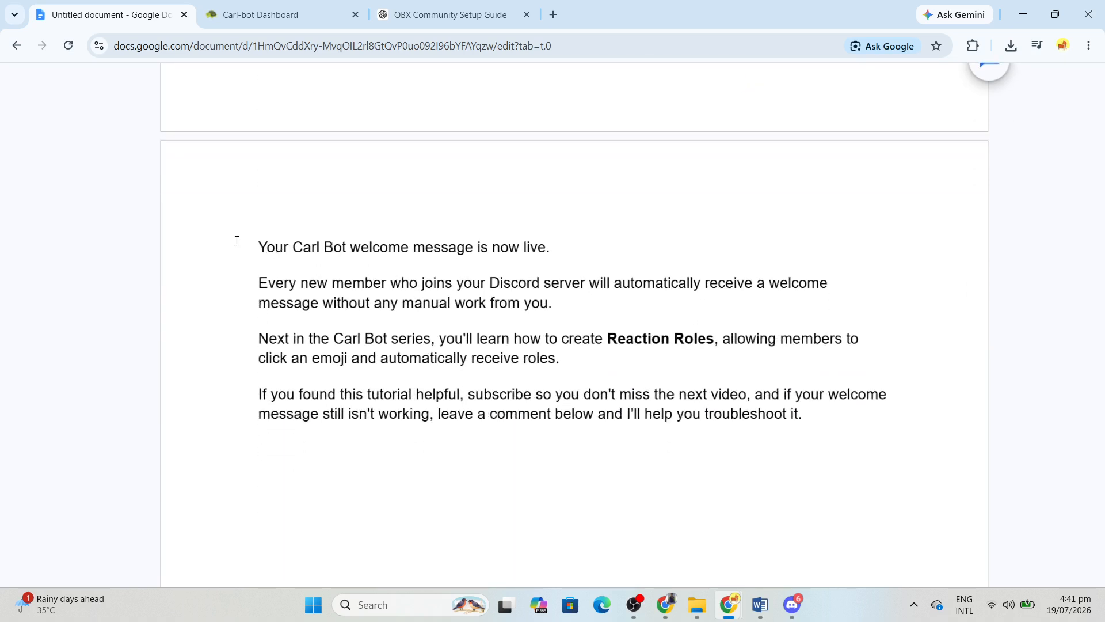
left_click_drag(236, 241, 583, 241)
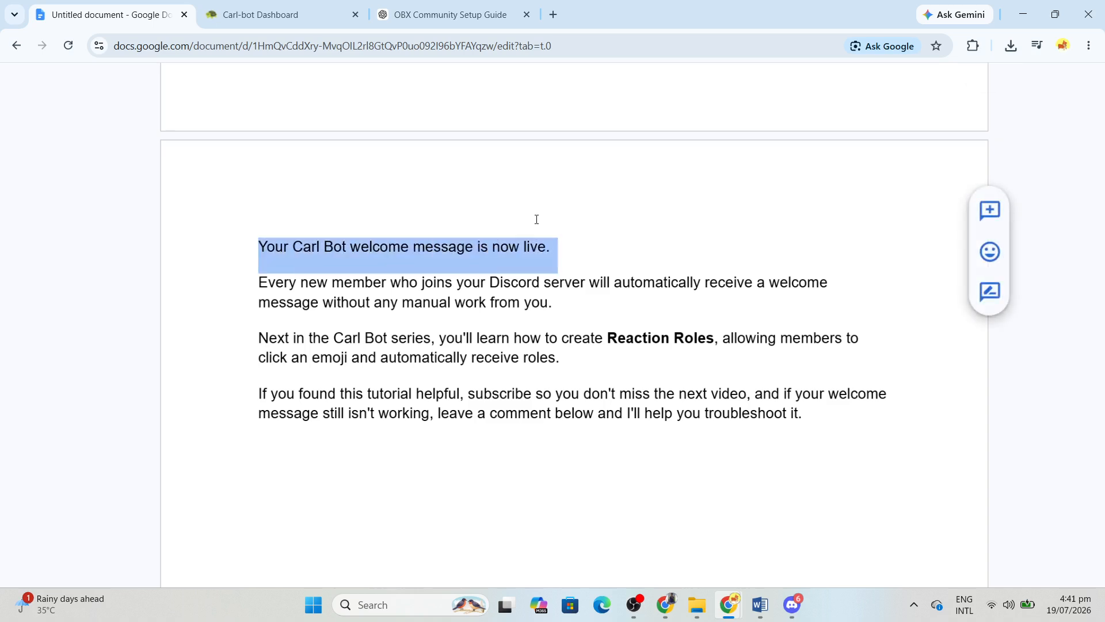
Examine the Server Discovery publishing form in the Carl-bot dashboard, and return to the Google Docs guide
left_click(261, 14)
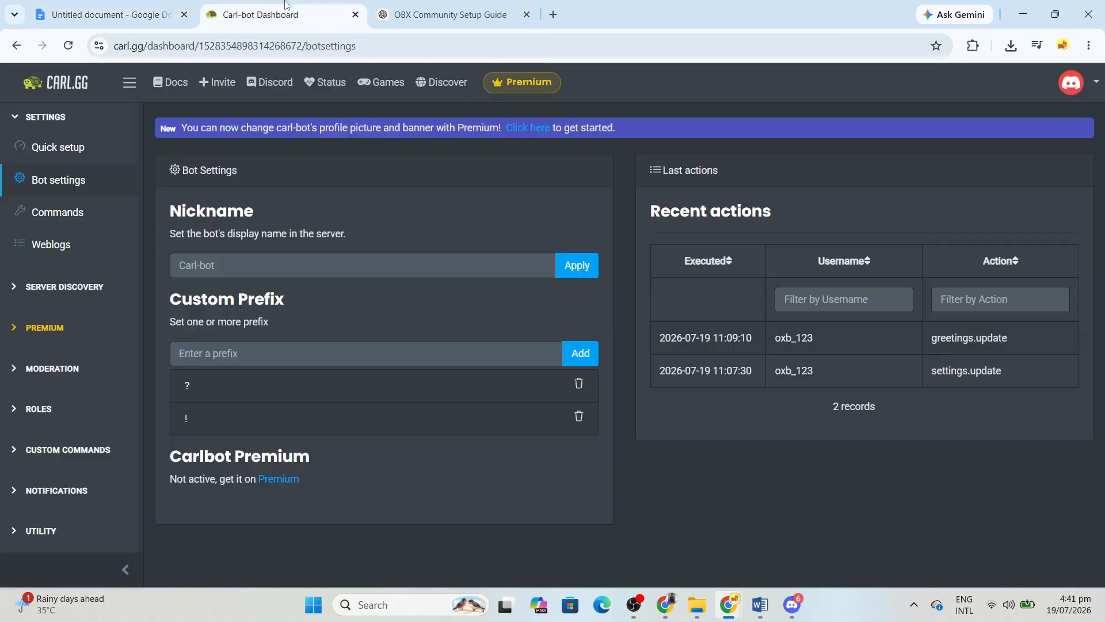
left_click(44, 288)
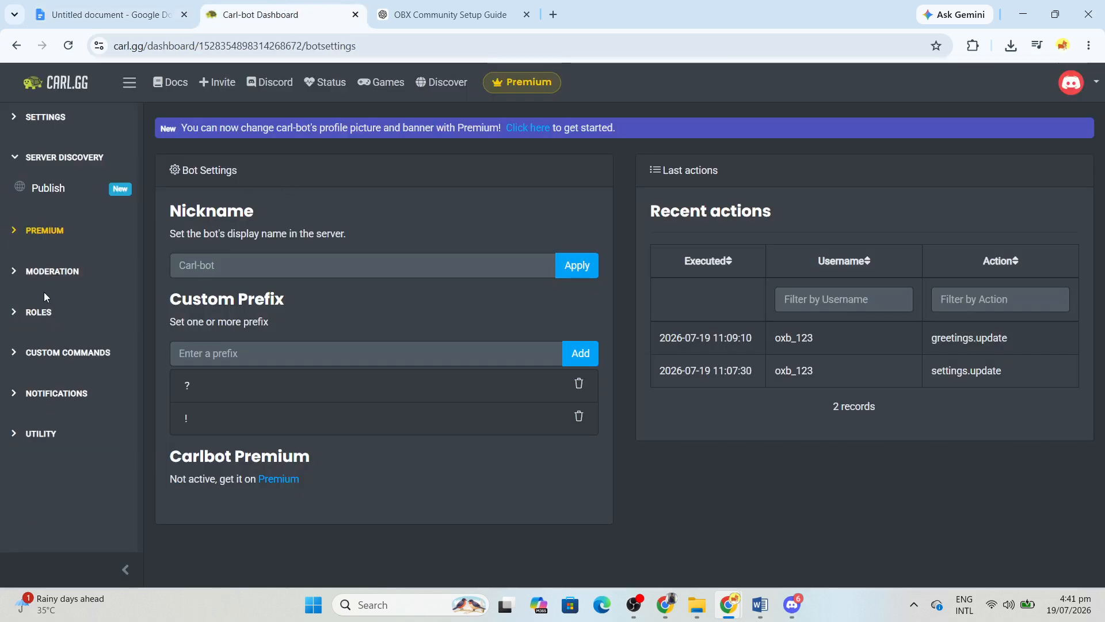
left_click(49, 189)
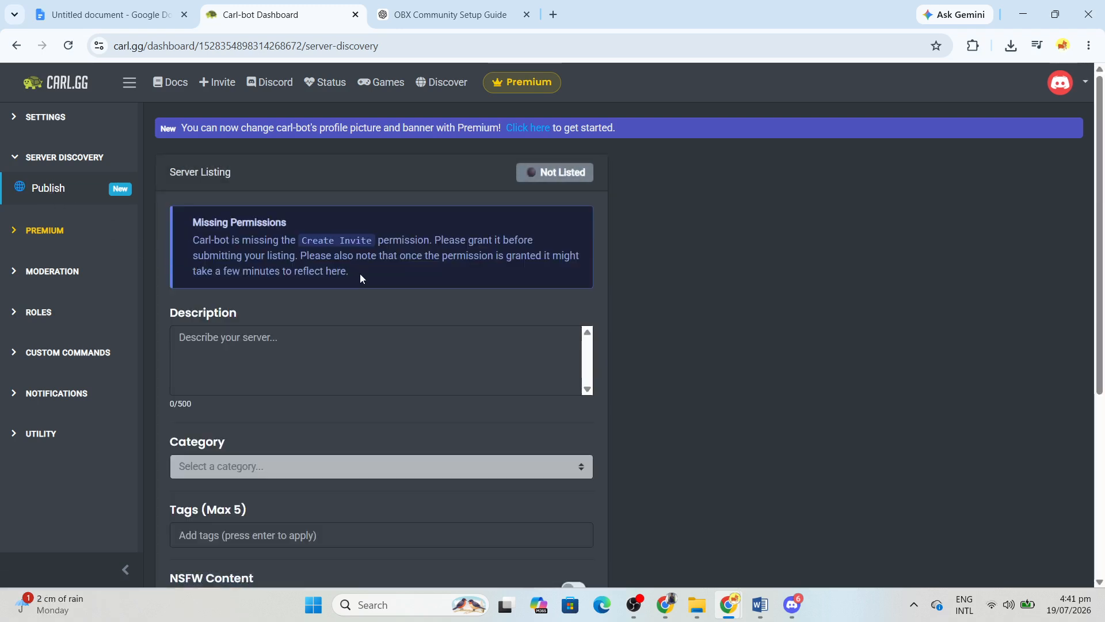
scroll(361, 274, "down", 5)
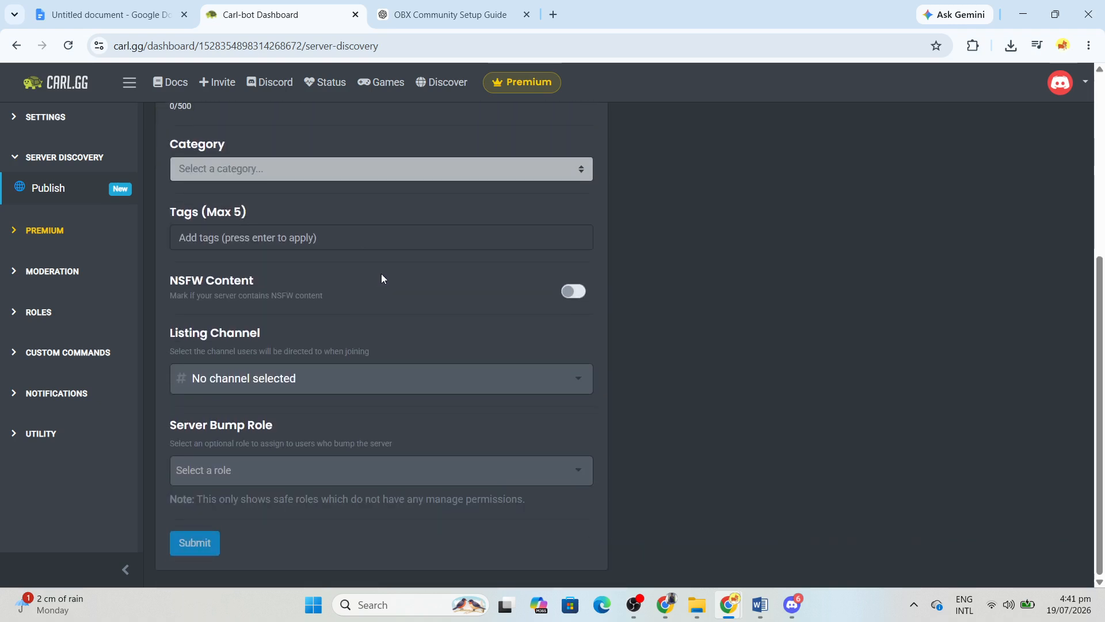
left_click(133, 15)
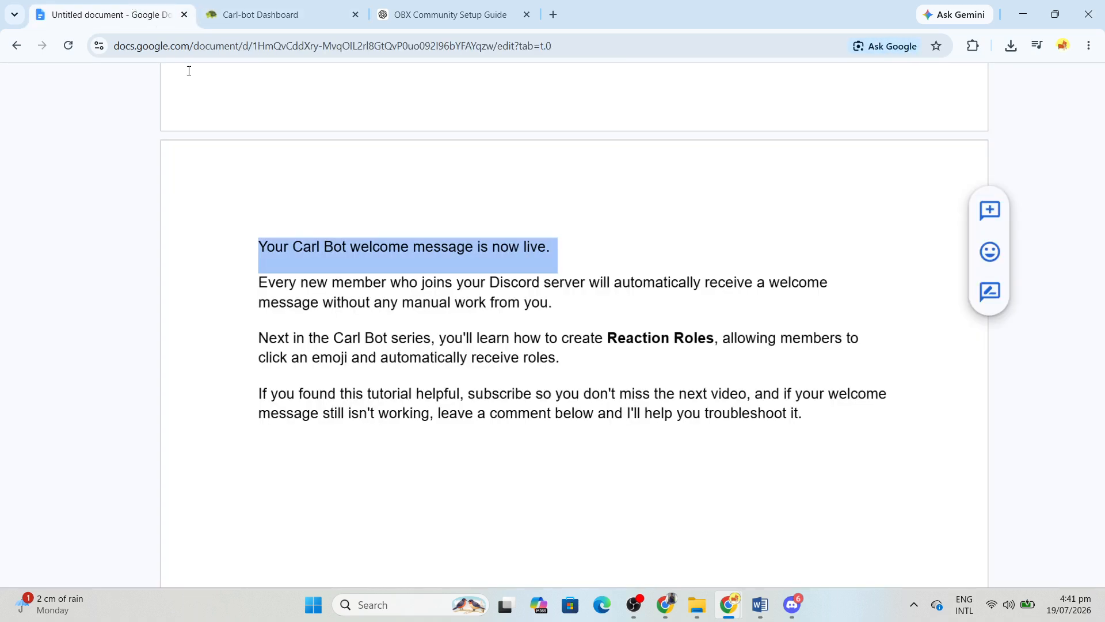